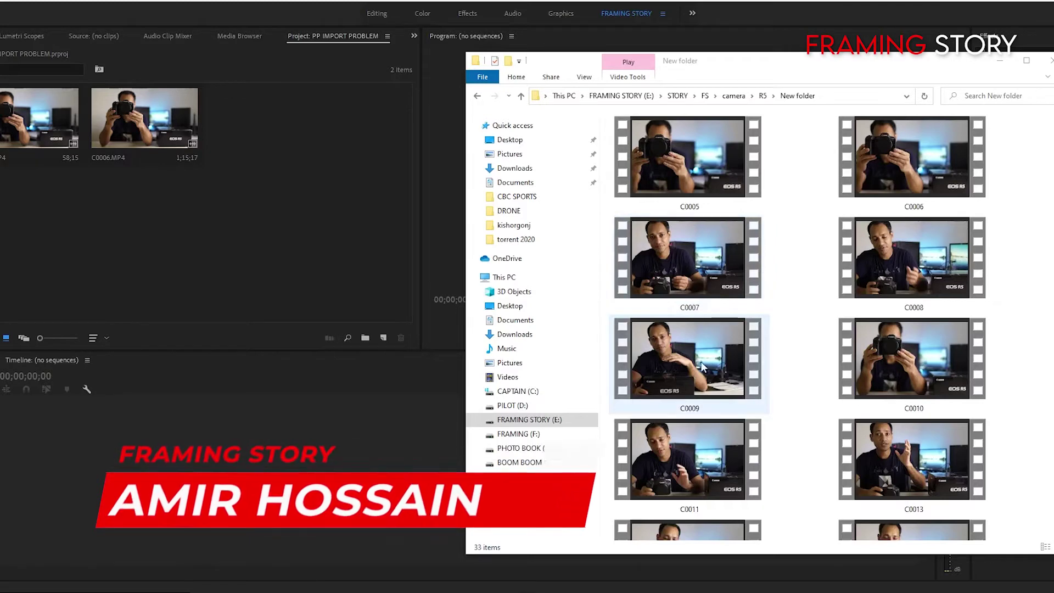
Drag C0009.MP4 from Explorer into the Project panel and dismiss the File Import Failure error.
{"action": "left_click_drag", "start_coordinate": [720, 328], "coordinate": [293, 273]}
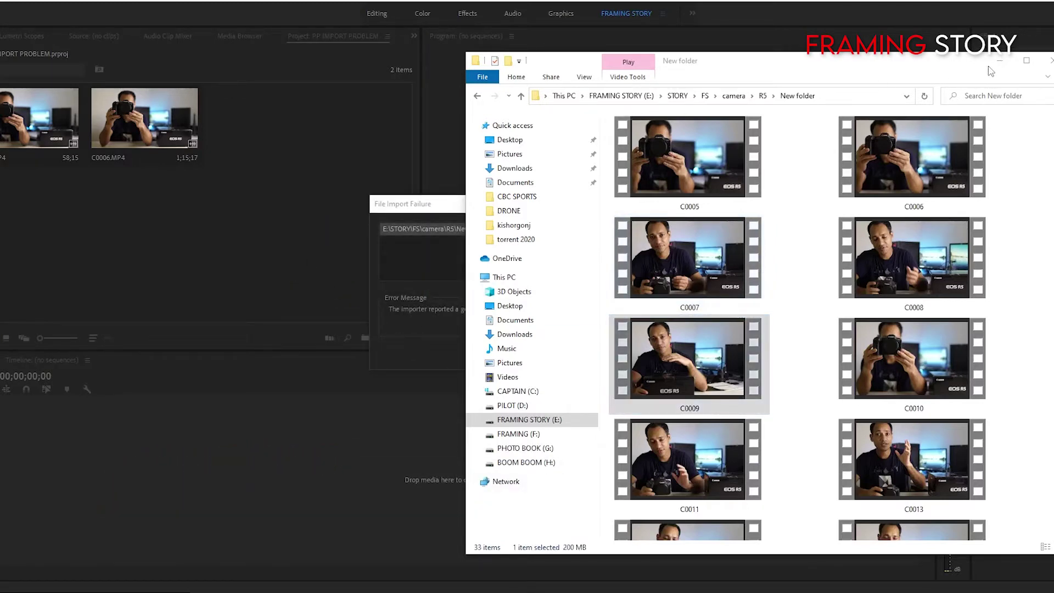
{"action": "left_click", "coordinate": [399, 142]}
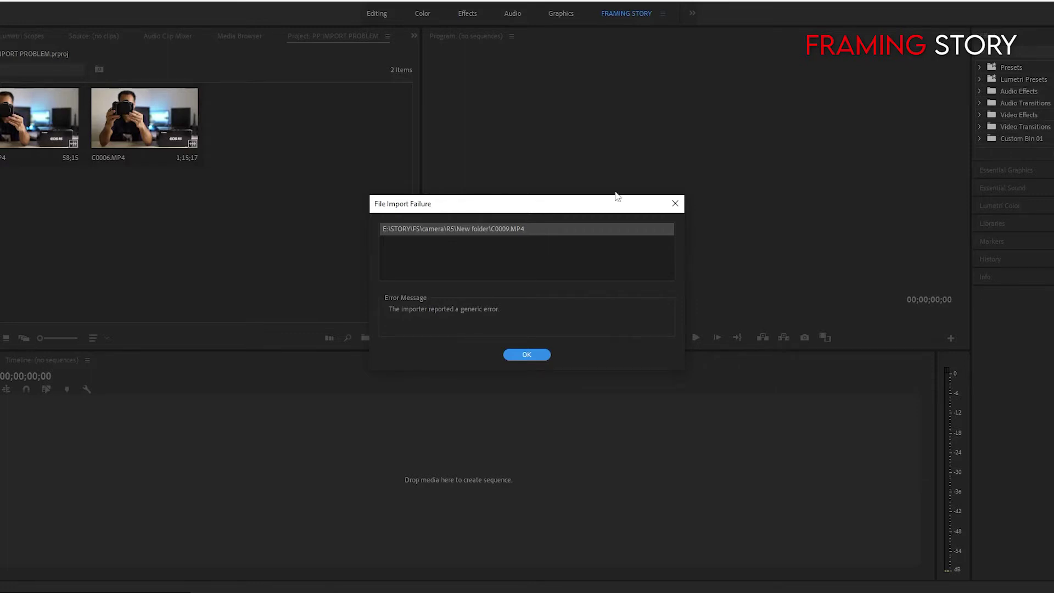
{"action": "left_click", "coordinate": [675, 203]}
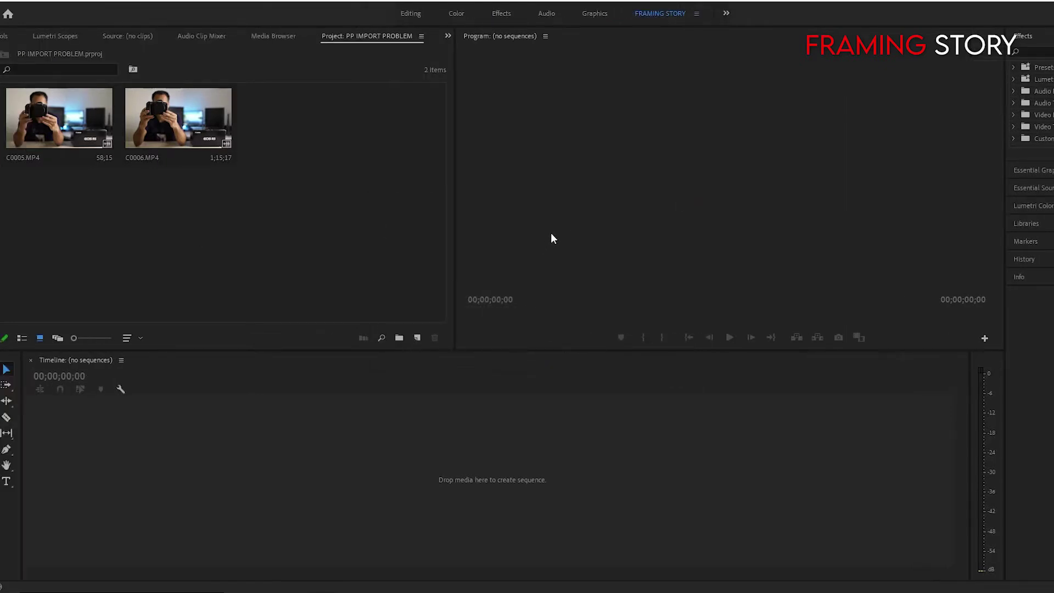
Delete the unused media cache files from Preferences > Media Cache.
{"action": "left_click", "coordinate": [22, 2]}
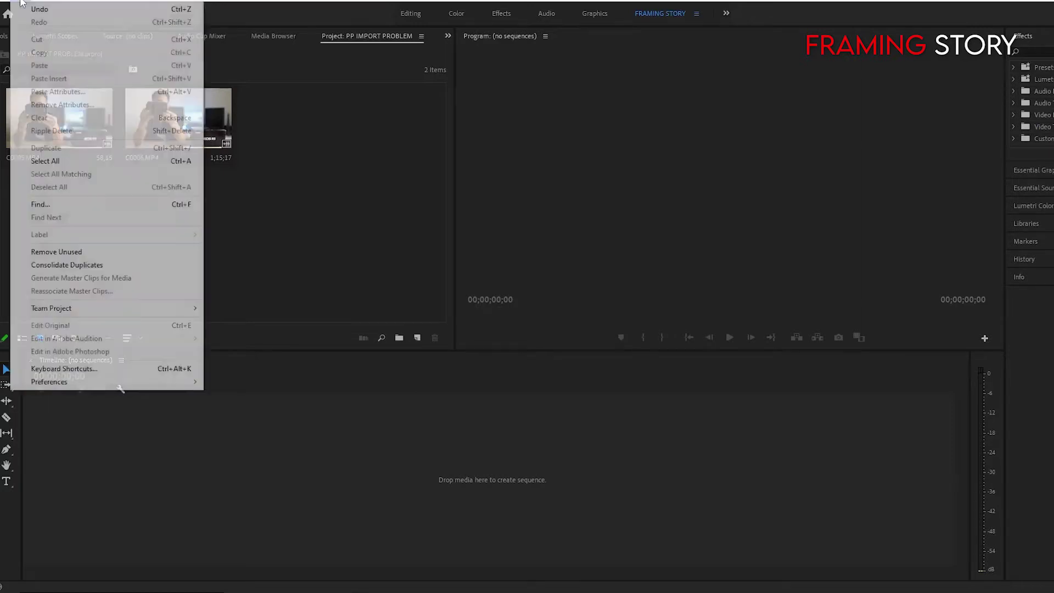
{"action": "mouse_move", "coordinate": [137, 387]}
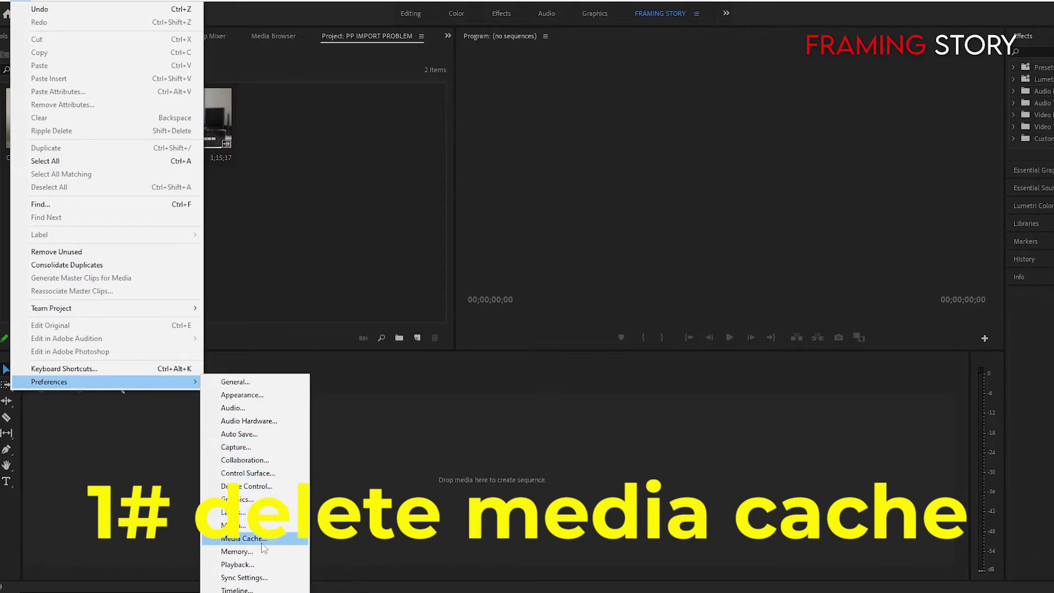
{"action": "left_click", "coordinate": [244, 538]}
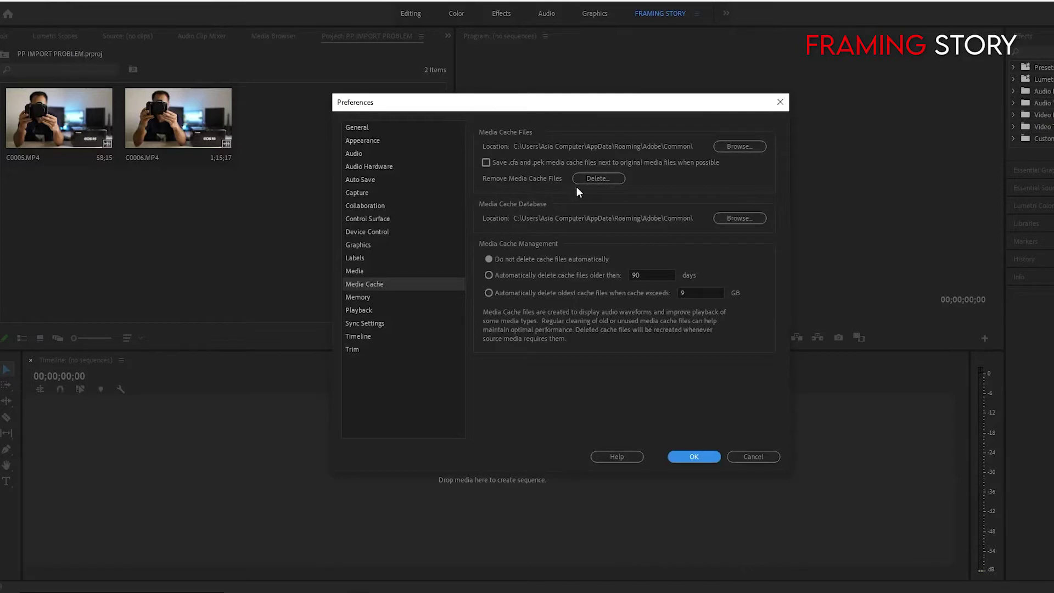
{"action": "left_click", "coordinate": [600, 177]}
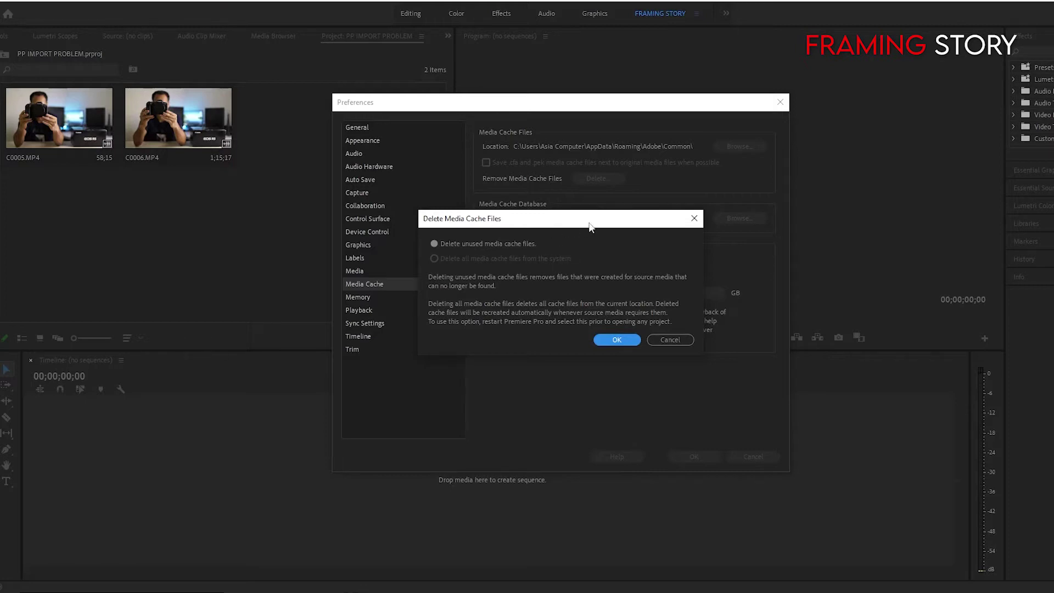
{"action": "left_click", "coordinate": [615, 340]}
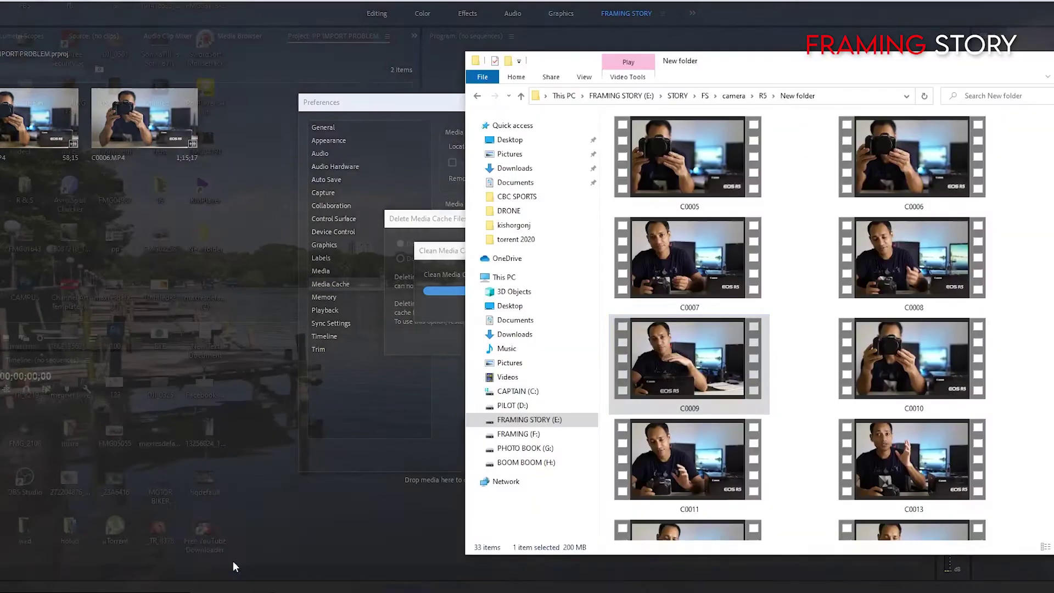
Check C0009's file properties (MP4, 200 MB), then minimize the Explorer folder window.
{"action": "left_click", "coordinate": [233, 561]}
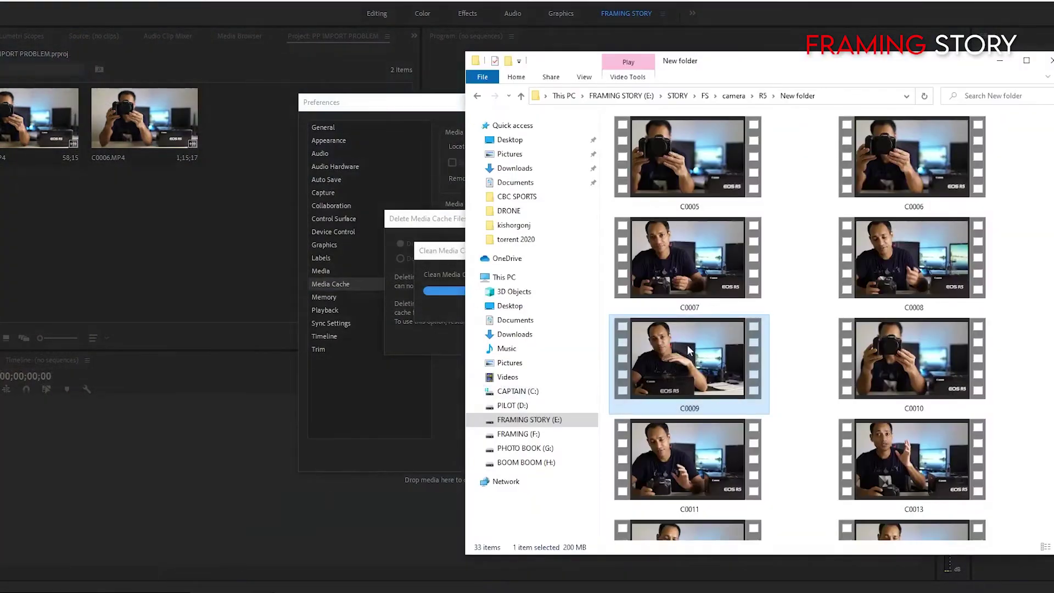
{"action": "right_click", "coordinate": [707, 360]}
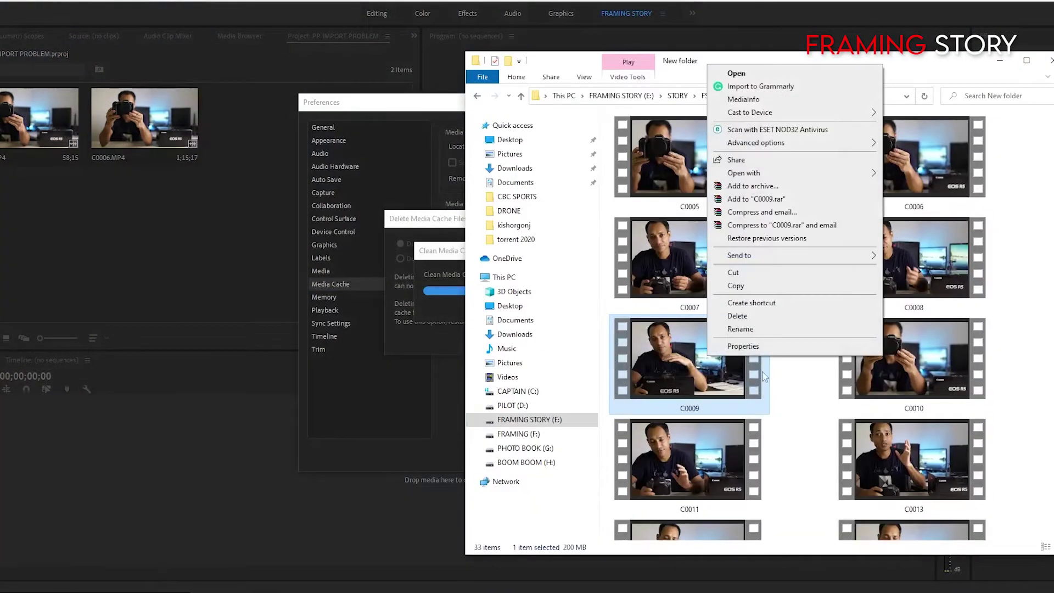
{"action": "left_click", "coordinate": [785, 347]}
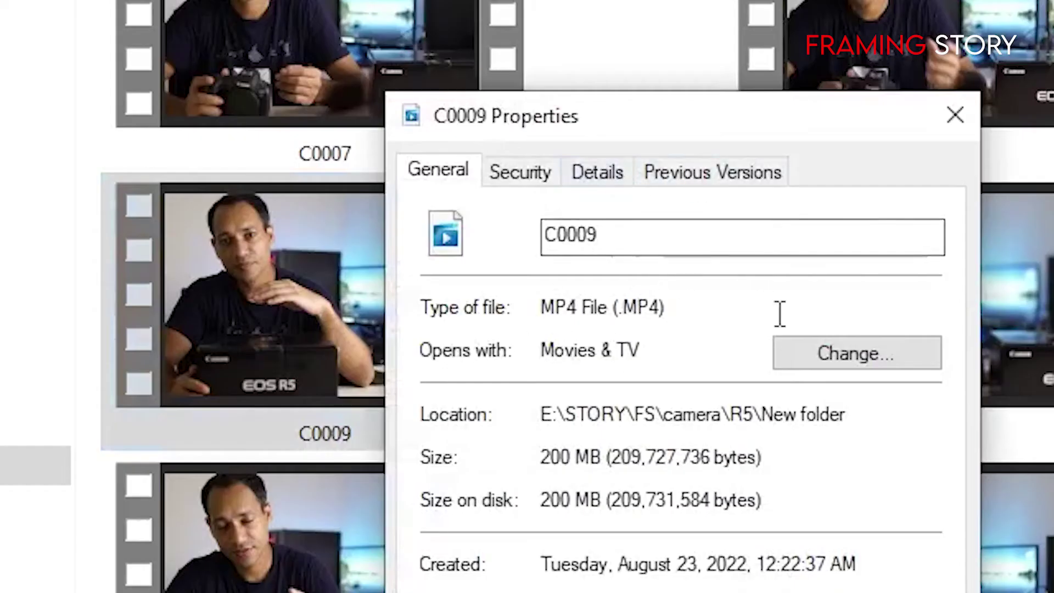
{"action": "left_click", "coordinate": [954, 114]}
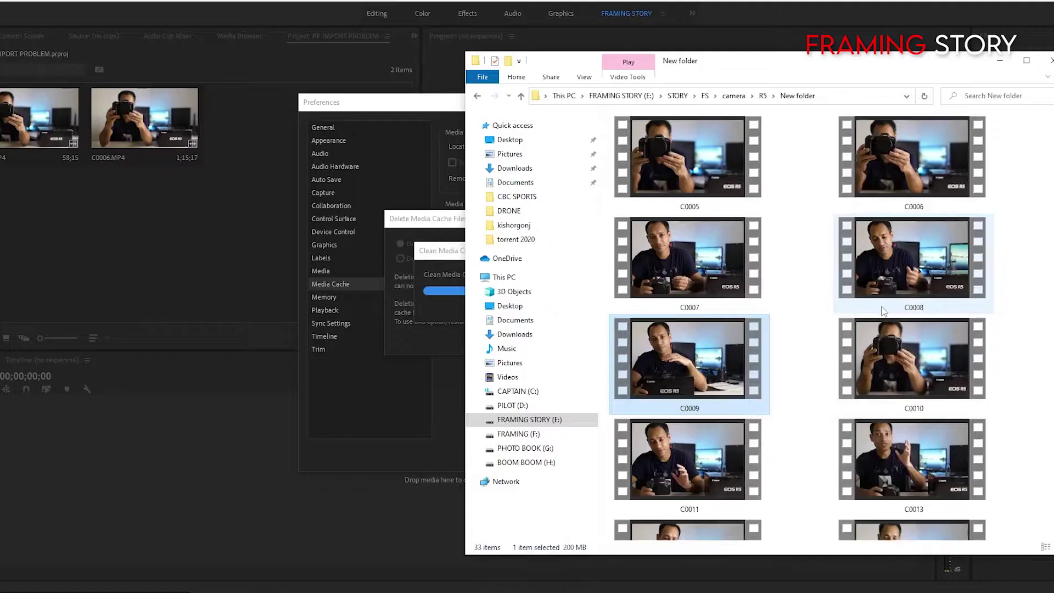
{"action": "left_click", "coordinate": [1000, 60]}
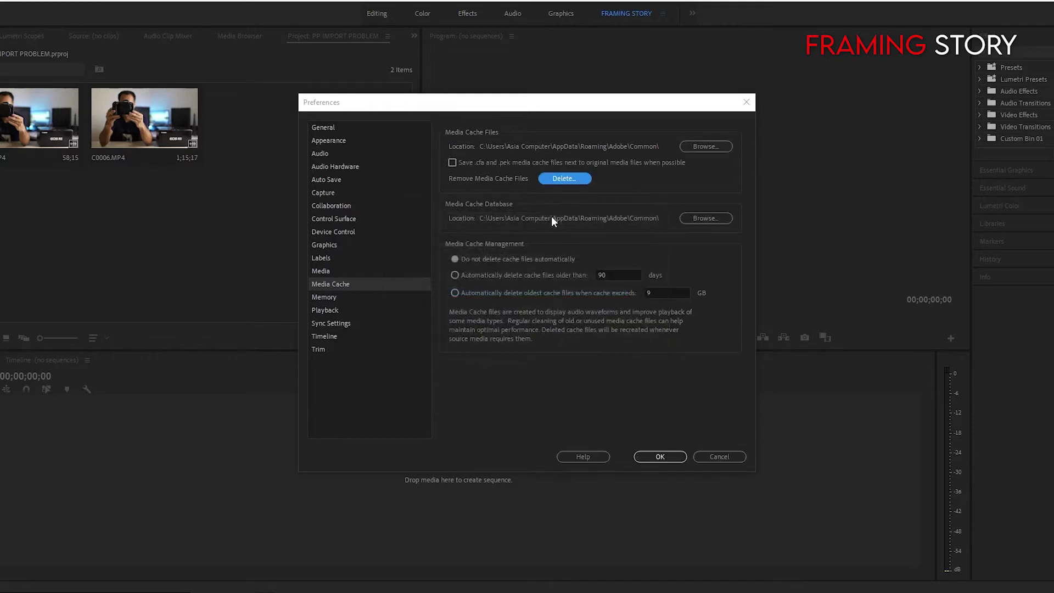
Close Preferences with OK and bring the New folder Explorer window forward.
{"action": "left_click", "coordinate": [660, 457]}
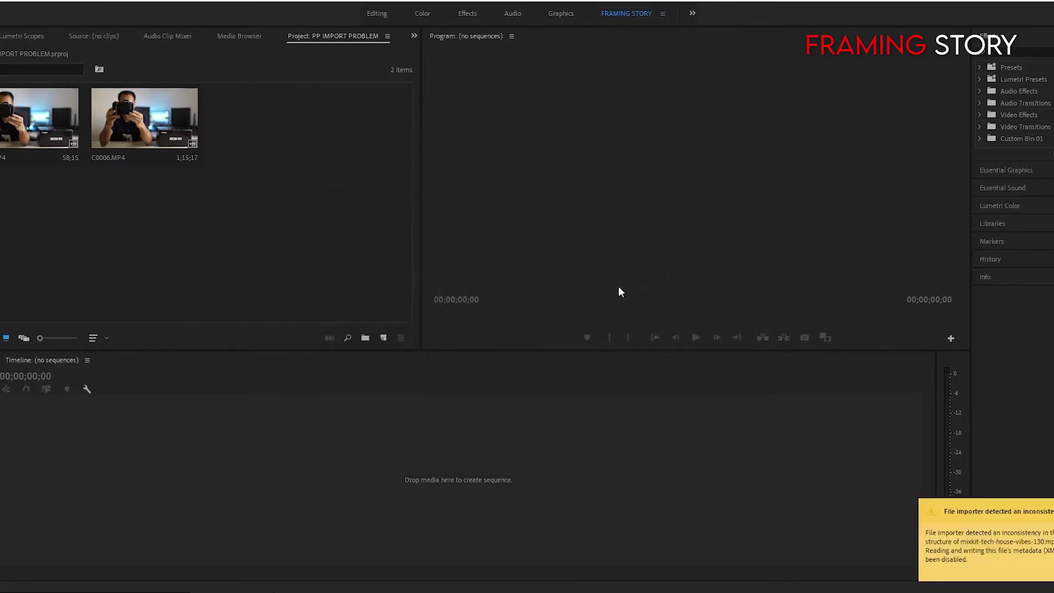
{"action": "mouse_move", "coordinate": [322, 591]}
{"action": "mouse_move", "coordinate": [263, 591]}
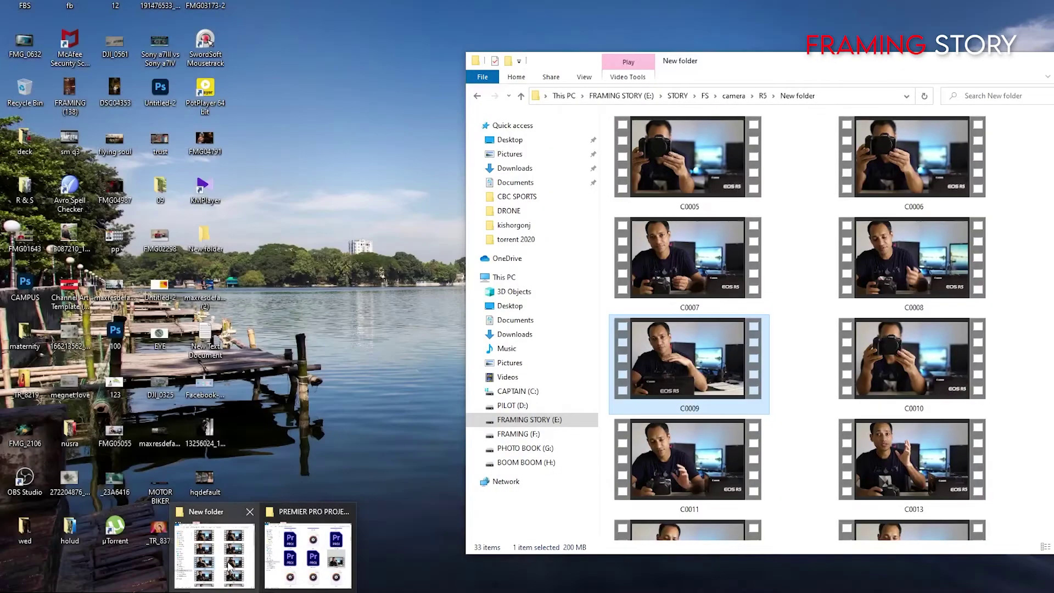
{"action": "left_click", "coordinate": [215, 555]}
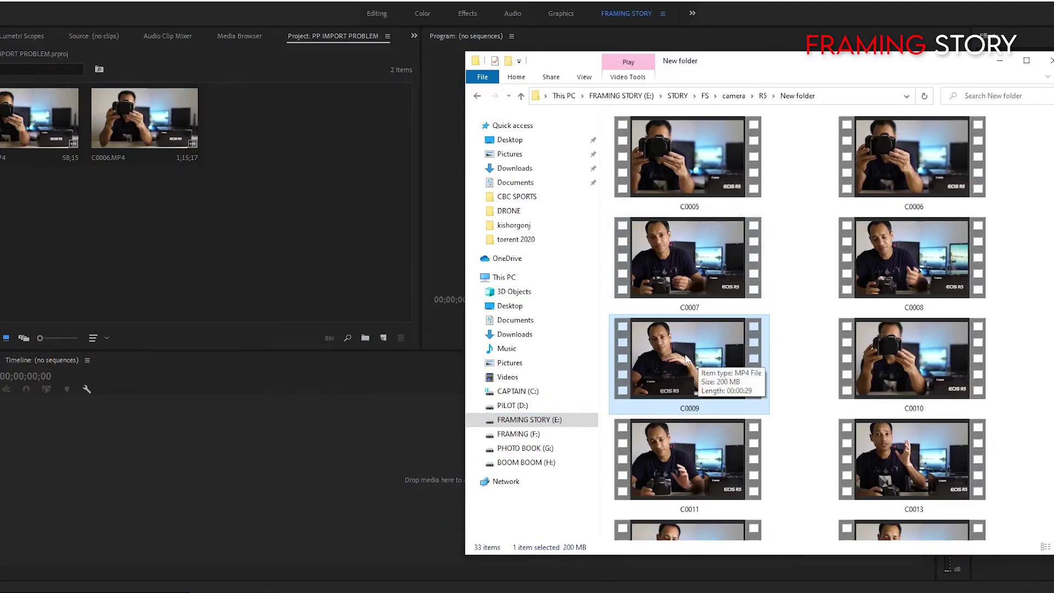
Drag C0009 into the Project panel again and dismiss the repeated import failure error.
{"action": "left_click_drag", "start_coordinate": [699, 359], "coordinate": [265, 220]}
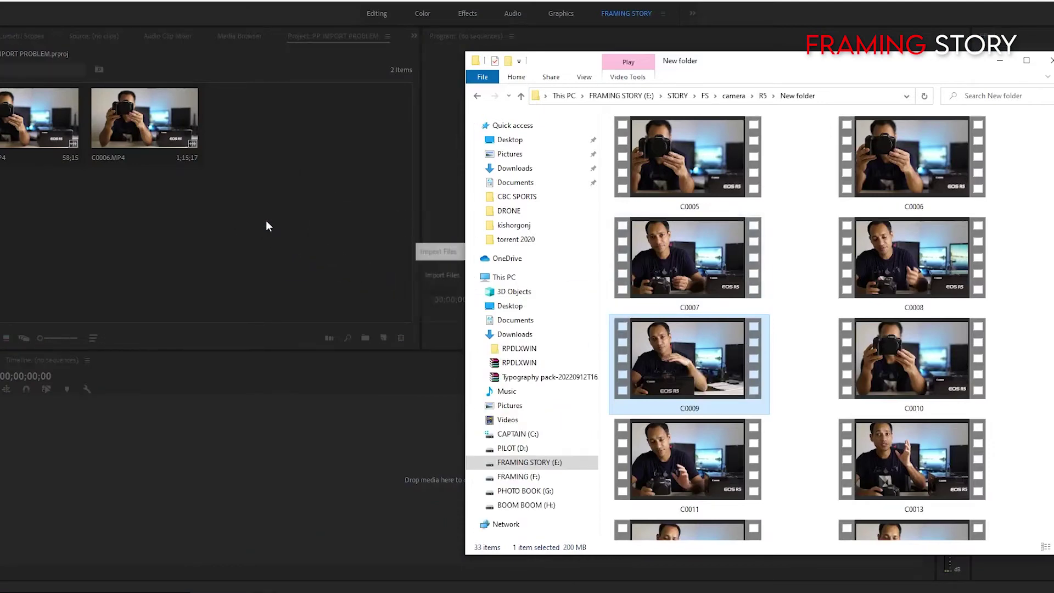
{"action": "left_click", "coordinate": [435, 204]}
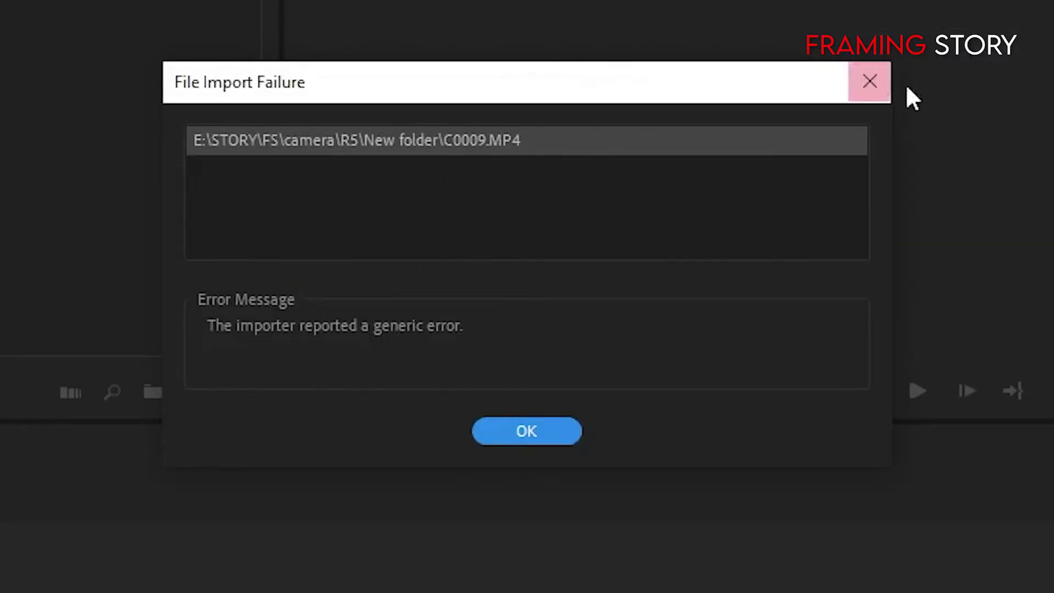
{"action": "left_click", "coordinate": [873, 82]}
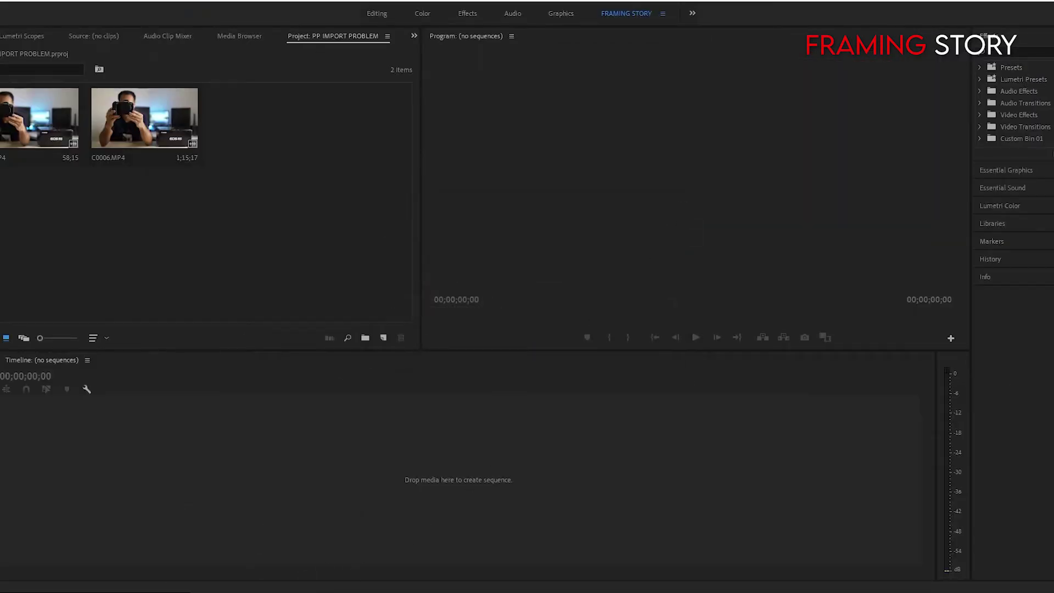
Switch to the PP IMPORT PROBLEM folder window and shift it slightly right.
{"action": "left_click", "coordinate": [212, 519]}
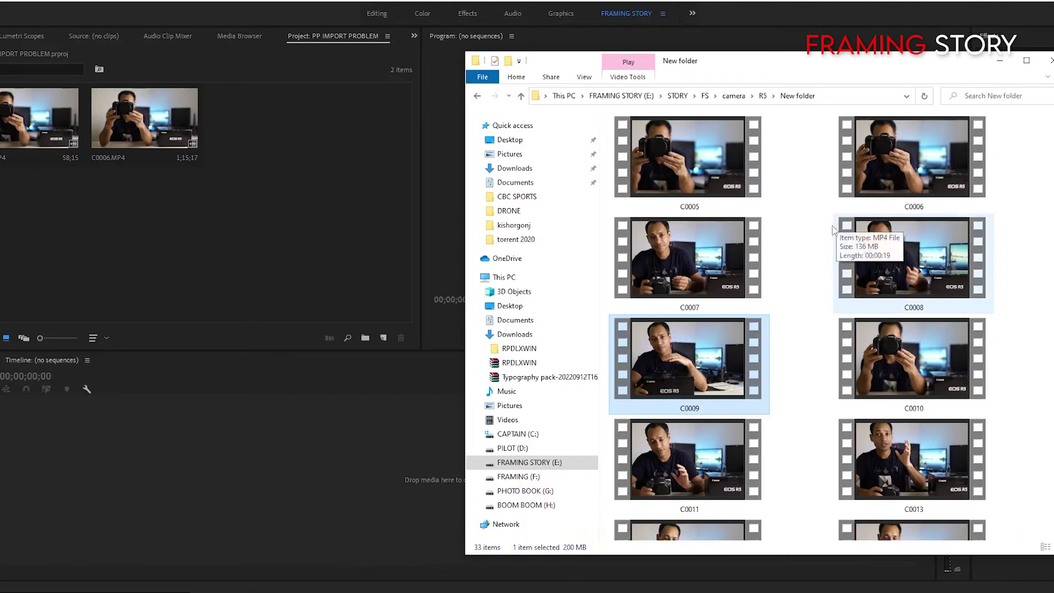
{"action": "left_click", "coordinate": [262, 592]}
{"action": "left_click", "coordinate": [308, 554]}
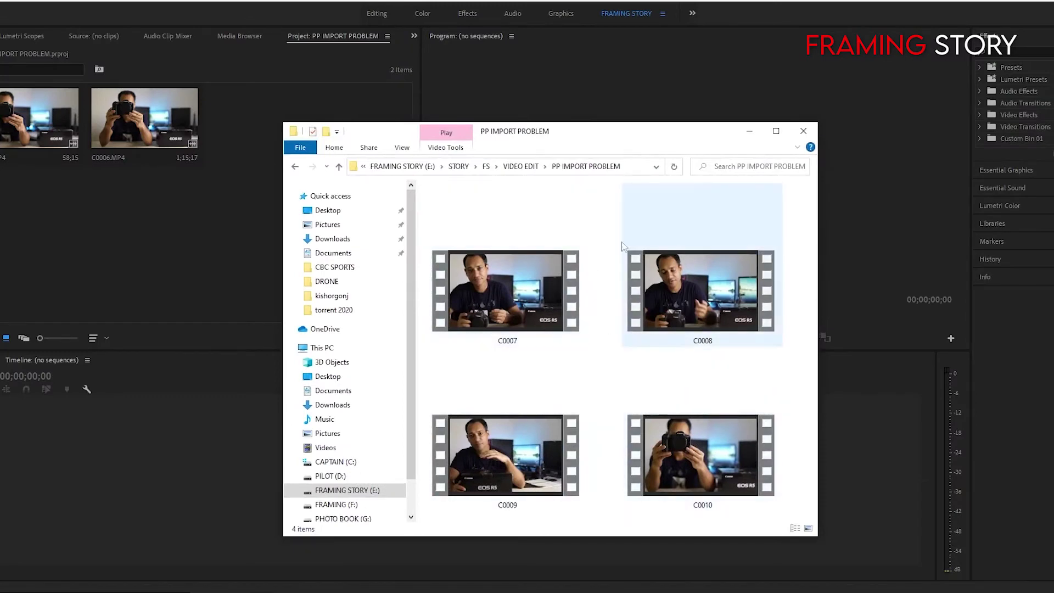
{"action": "left_click_drag", "start_coordinate": [631, 140], "coordinate": [770, 116]}
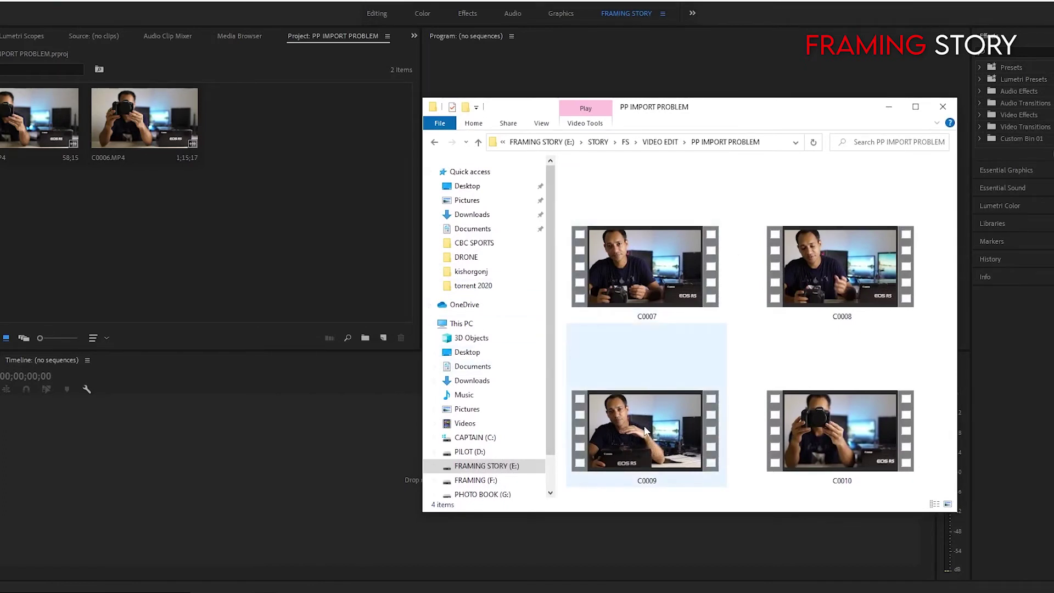
Drag C0009 from PP IMPORT PROBLEM into Premiere, adding it as a third clip.
{"action": "mouse_move", "coordinate": [645, 429]}
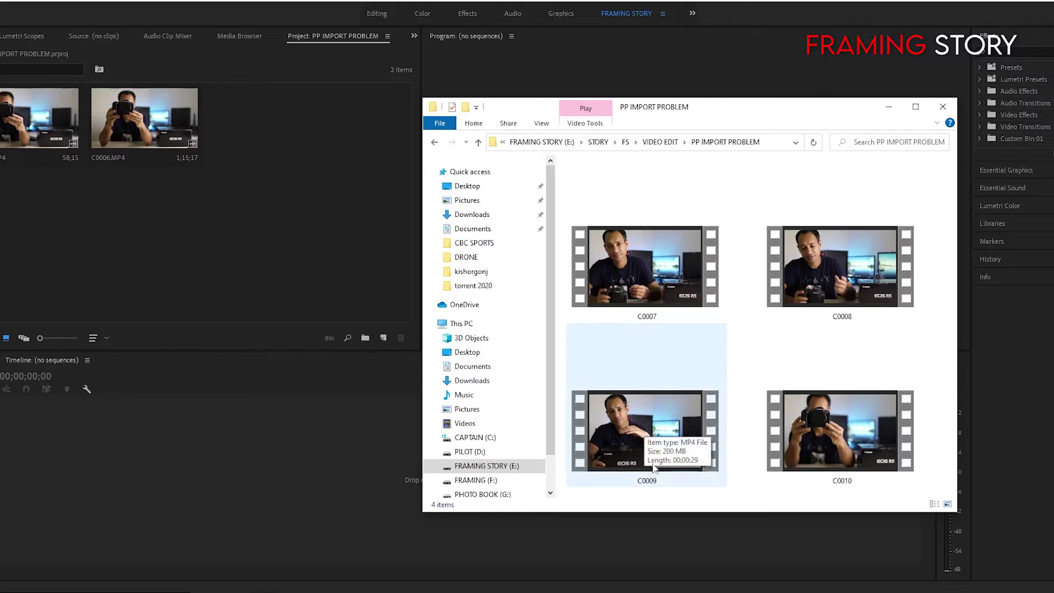
{"action": "mouse_move", "coordinate": [644, 476]}
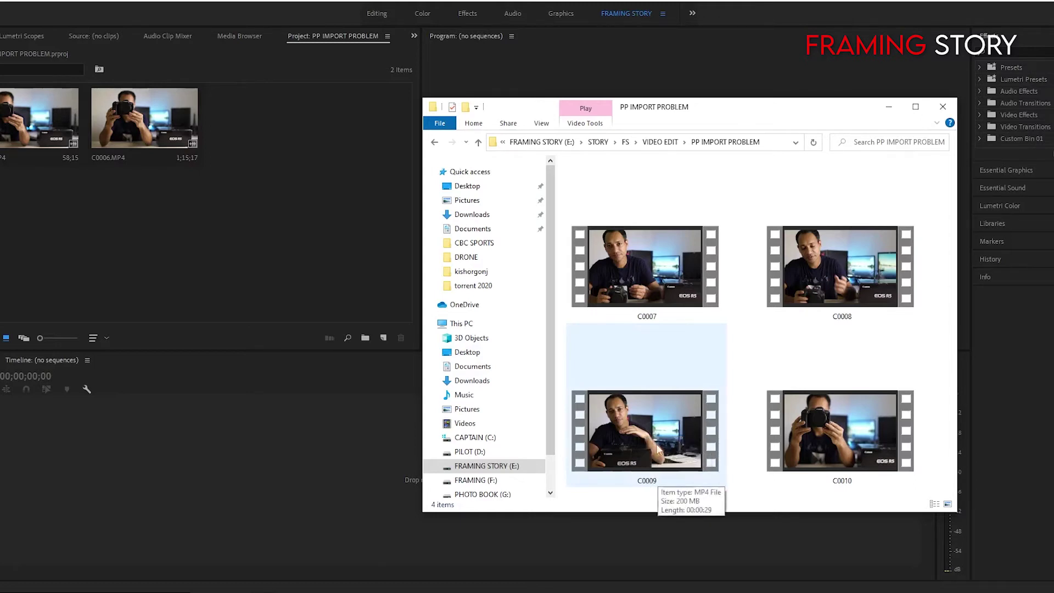
{"action": "left_click_drag", "start_coordinate": [661, 436], "coordinate": [315, 259]}
{"action": "left_click", "coordinate": [316, 250]}
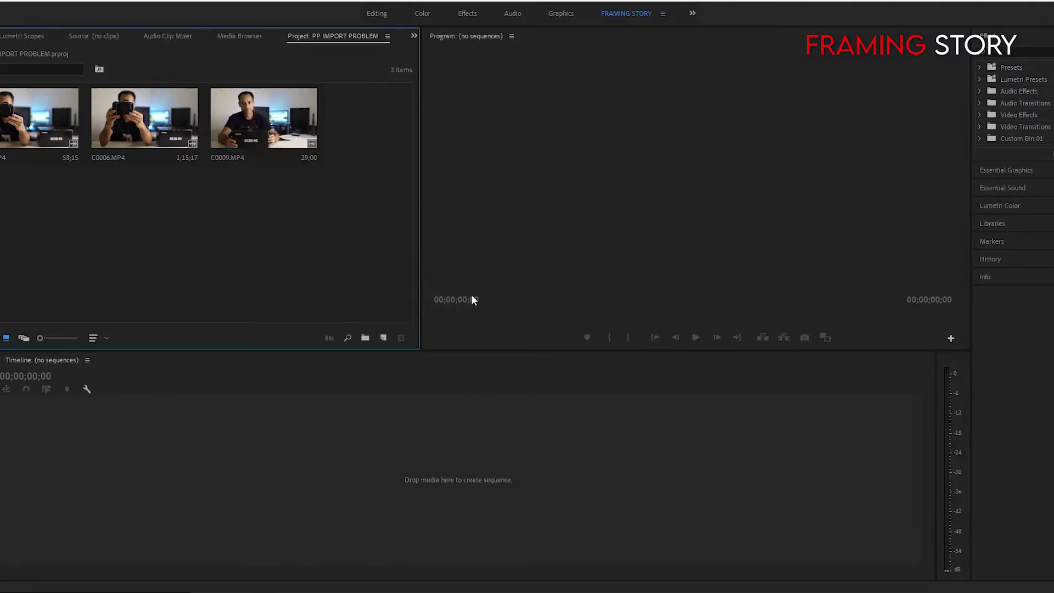
Rename the C0009 file in the New folder window to C0009.mkv.
{"action": "mouse_move", "coordinate": [297, 586]}
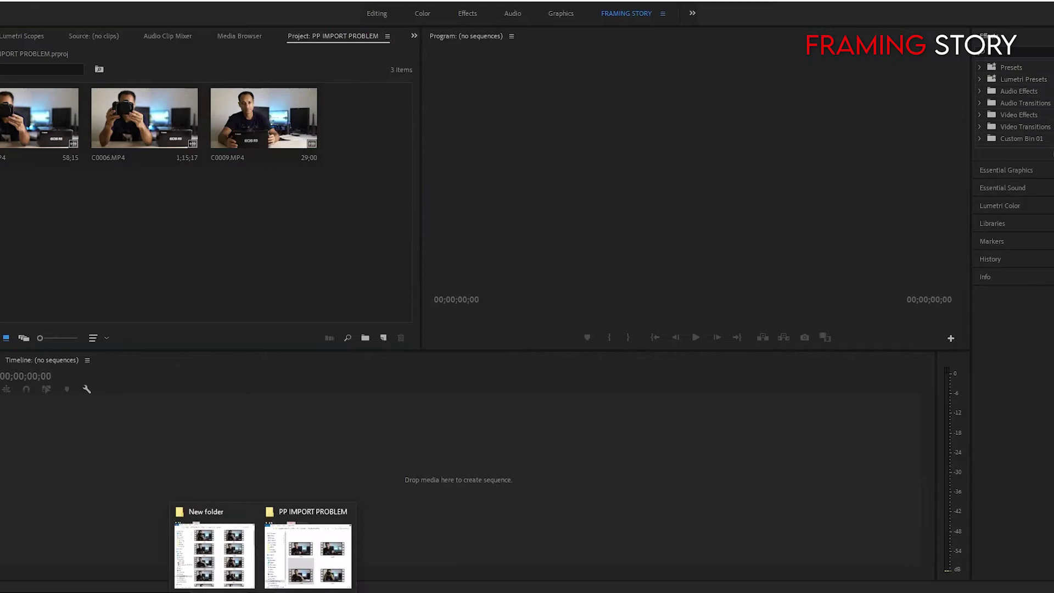
{"action": "left_click", "coordinate": [225, 552]}
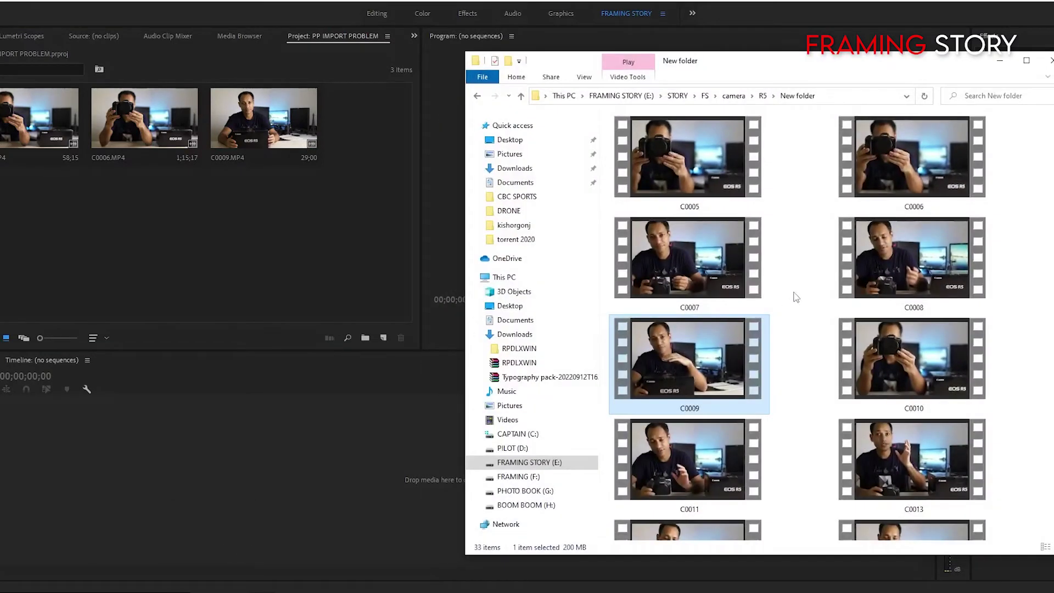
{"action": "left_click", "coordinate": [693, 409]}
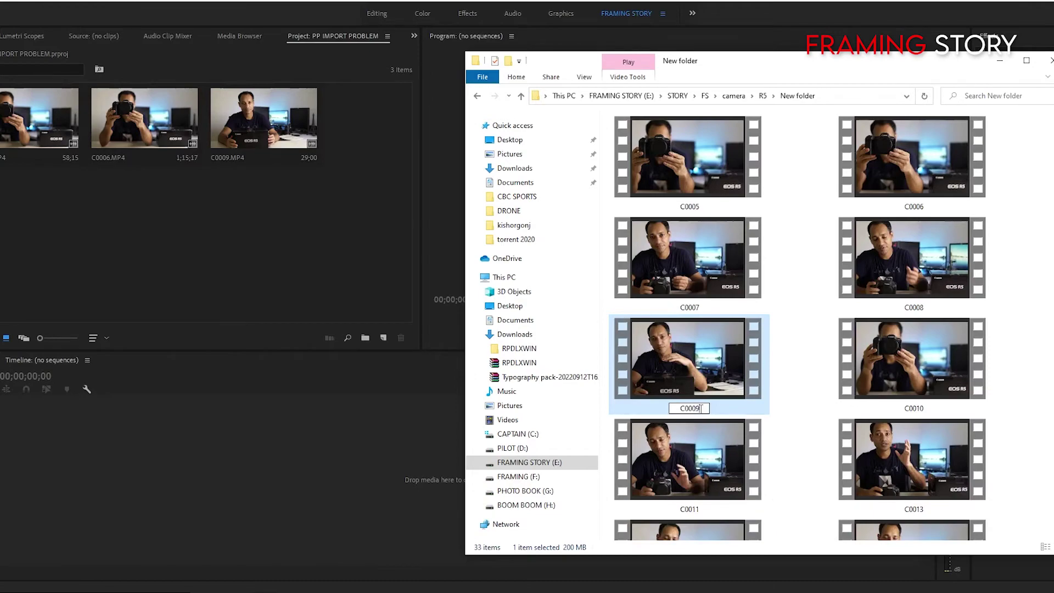
{"action": "type", "text": "."}
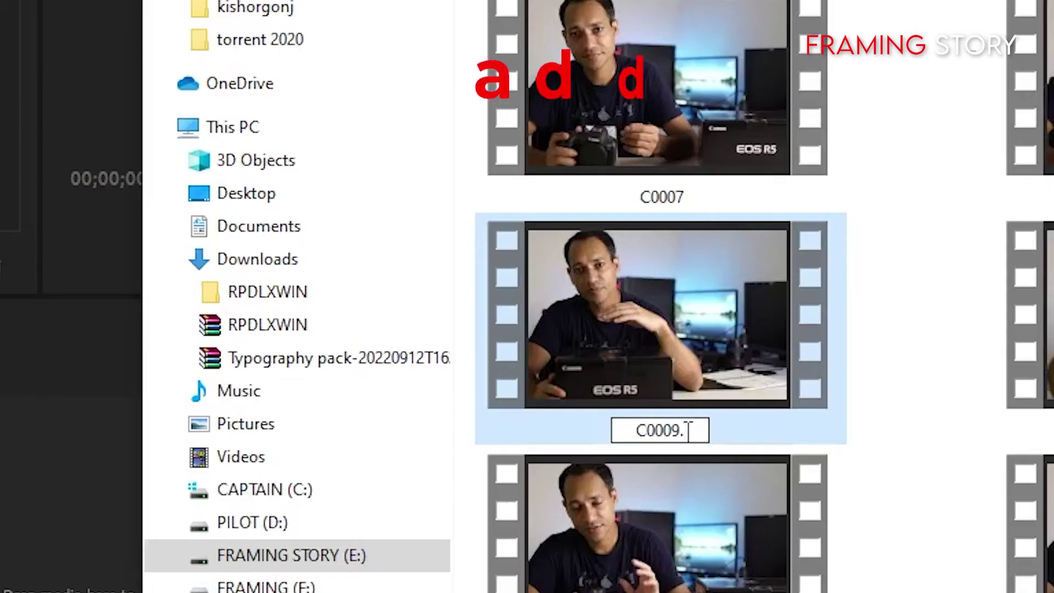
{"action": "type", "text": "mk"}
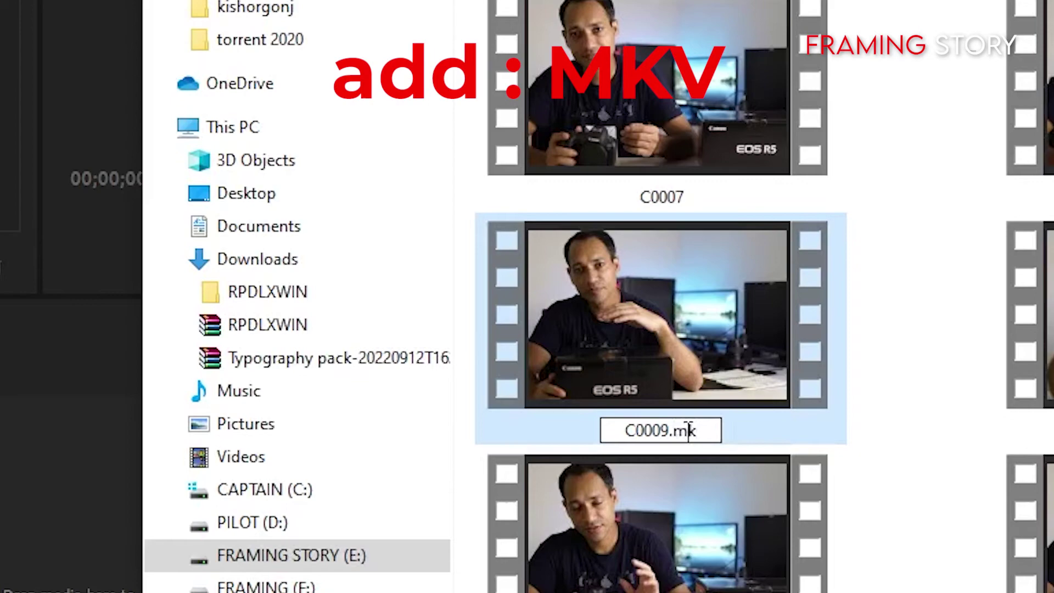
{"action": "type", "text": "v"}
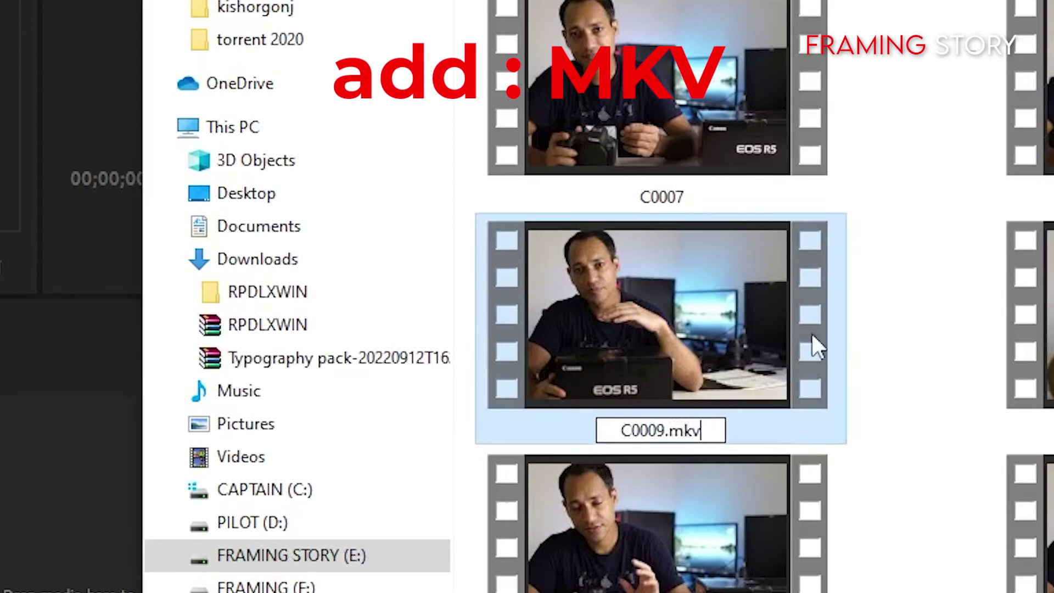
{"action": "left_click", "coordinate": [1043, 306]}
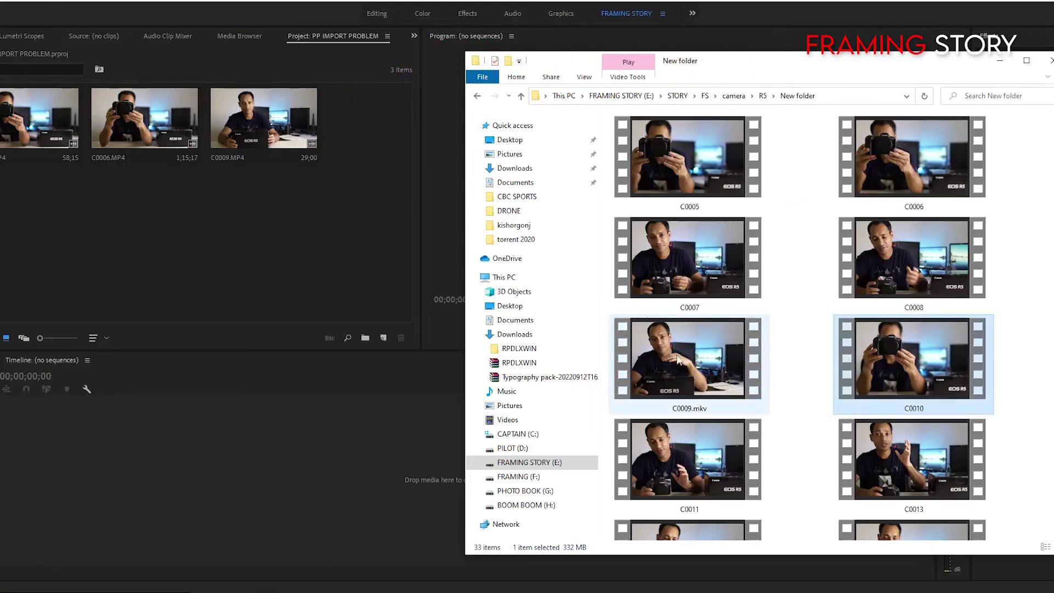
Import C0009.mkv into Premiere as C0009.mkv.MP4, then put the file name back into editing.
{"action": "left_click_drag", "start_coordinate": [686, 363], "coordinate": [278, 252]}
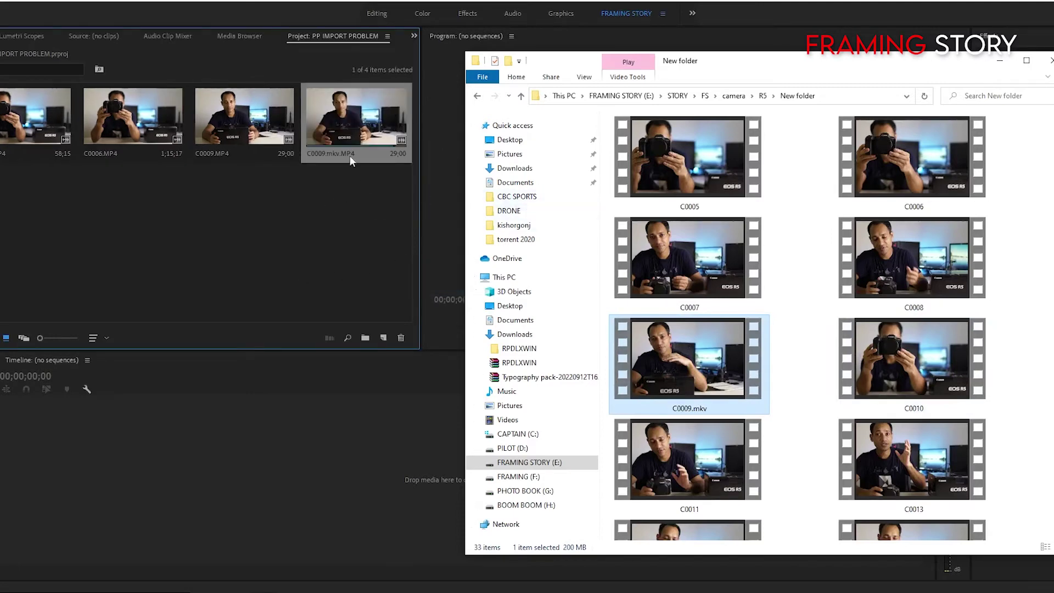
{"action": "left_click", "coordinate": [708, 409]}
{"action": "left_click", "coordinate": [712, 411]}
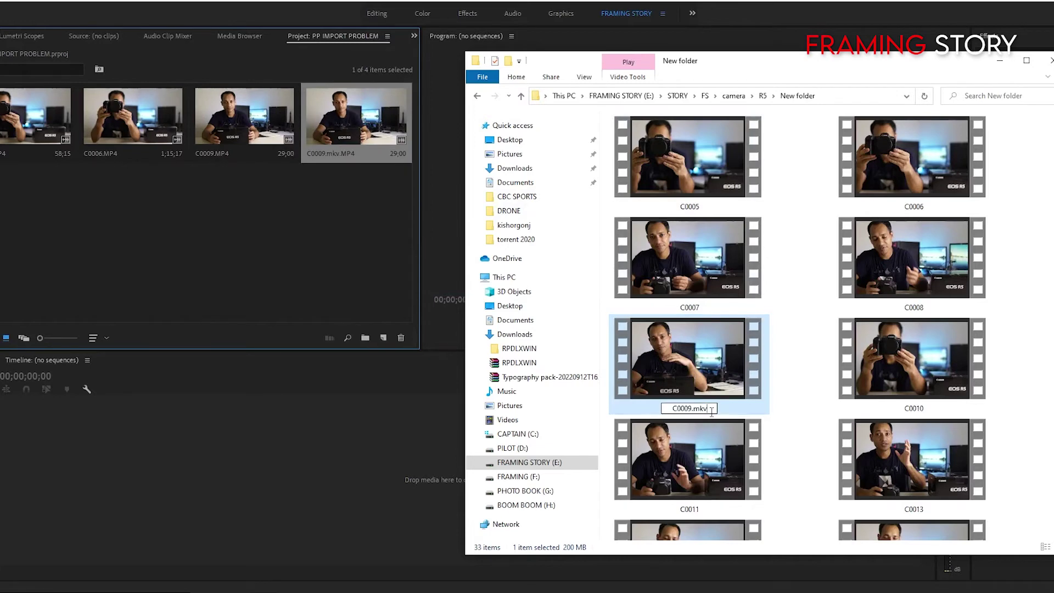
Try renaming the file to C0009.MTS (blocked as in use), then delete C0009.mkv.MP4 from the project.
{"action": "key", "text": "BackSpace"}
{"action": "key", "text": "BackSpace"}
{"action": "key", "text": "BackSpace"}
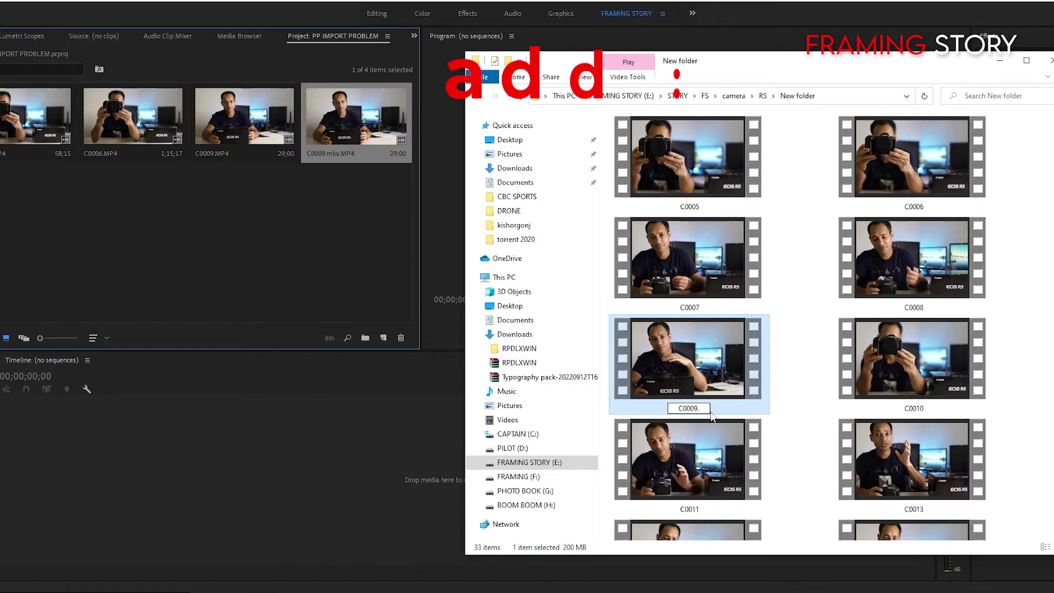
{"action": "type", "text": "MTS"}
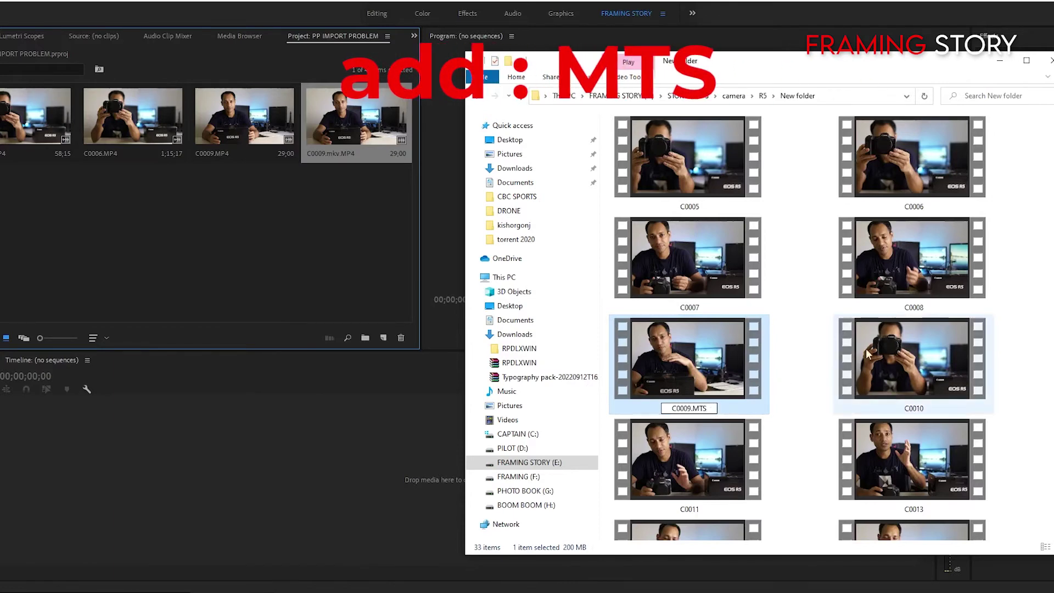
{"action": "left_click", "coordinate": [686, 382]}
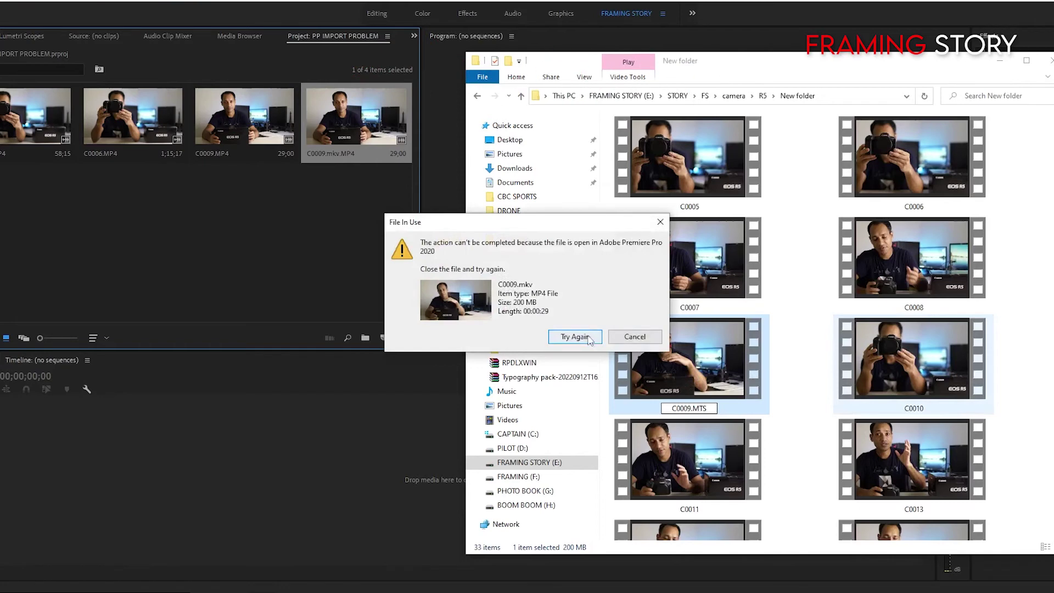
{"action": "left_click", "coordinate": [630, 339]}
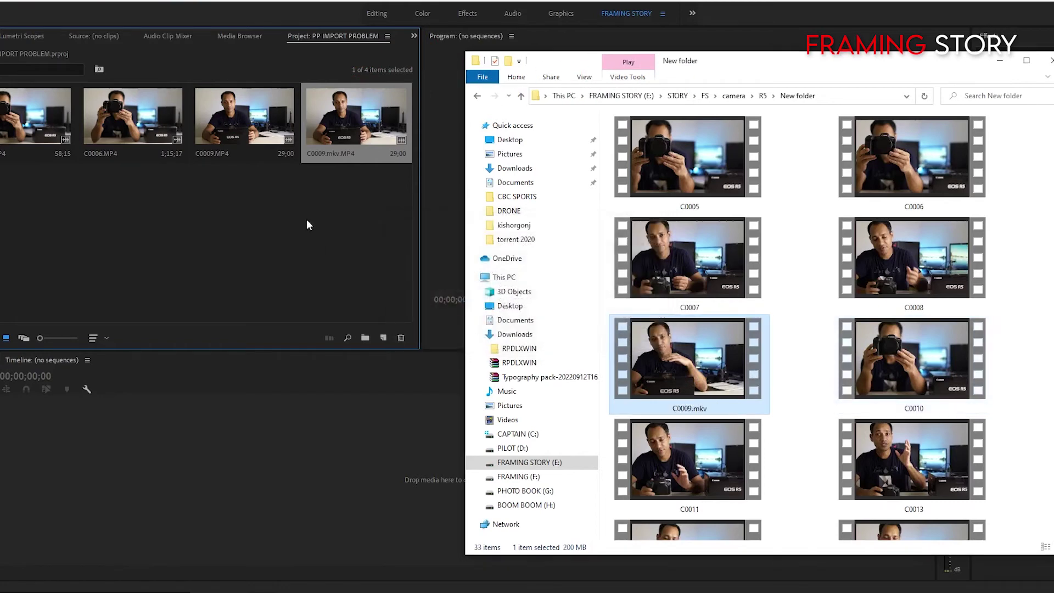
{"action": "left_click", "coordinate": [341, 120]}
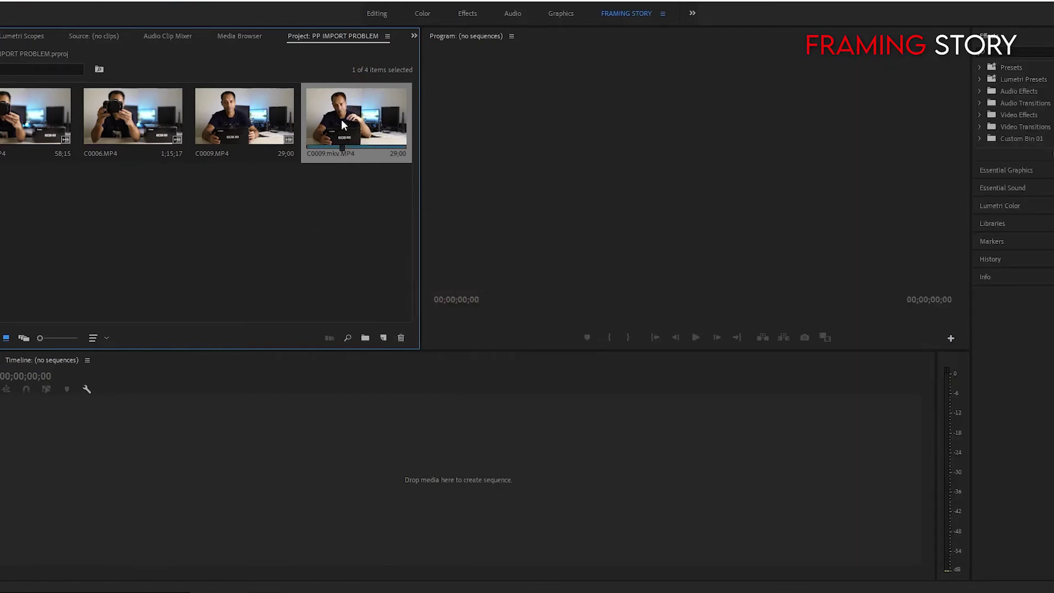
{"action": "key", "text": "Delete"}
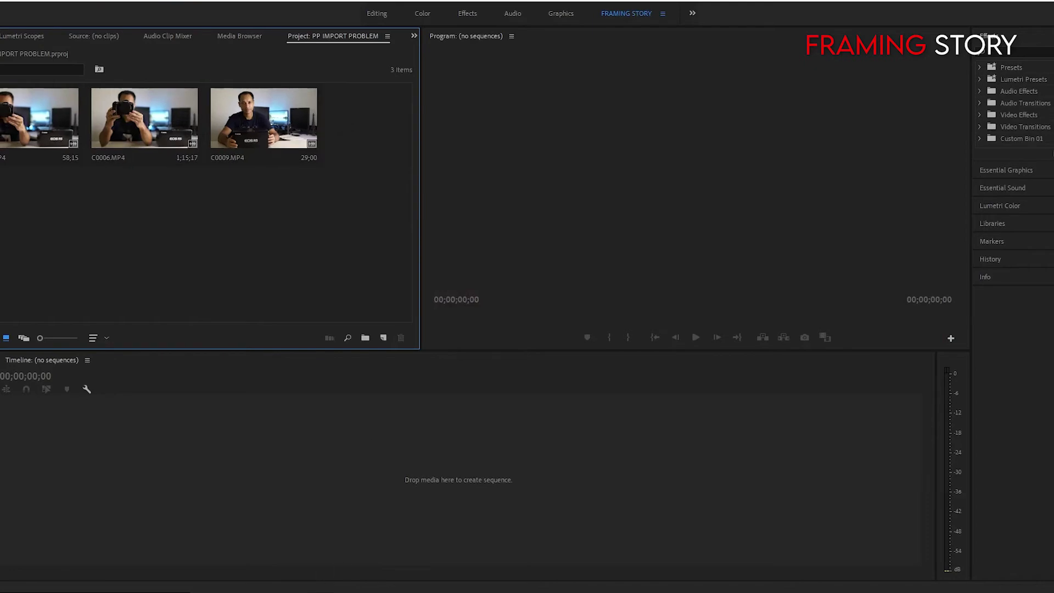
Rename C0009.mkv to C0009.mts in the New folder window.
{"action": "left_click", "coordinate": [309, 548]}
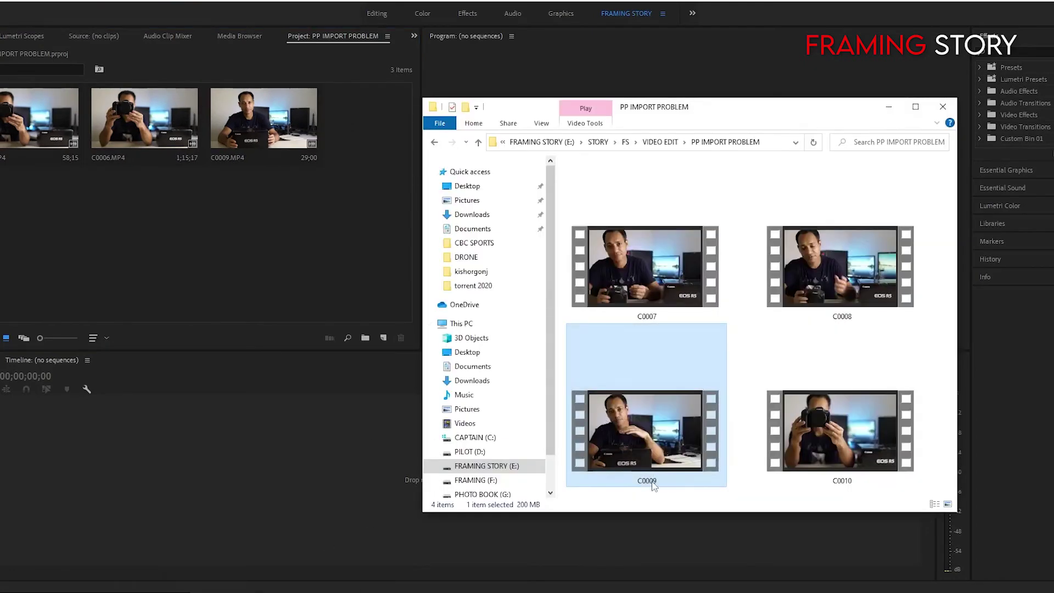
{"action": "left_click", "coordinate": [710, 408]}
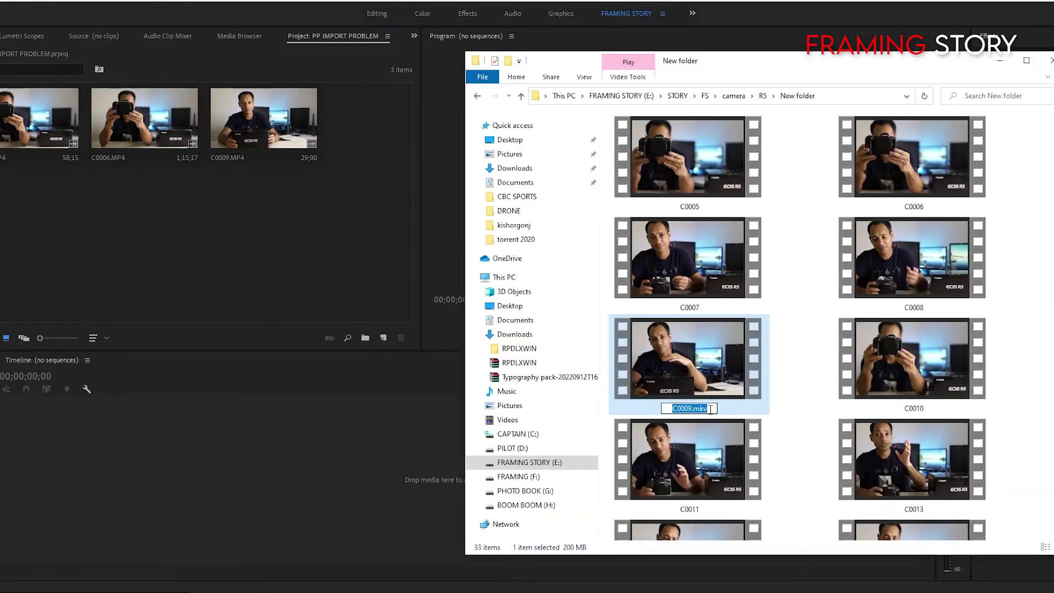
{"action": "left_click", "coordinate": [710, 409]}
{"action": "key", "text": "BackSpace"}
{"action": "key", "text": "BackSpace"}
{"action": "key", "text": "BackSpace"}
{"action": "type", "text": "mts"}
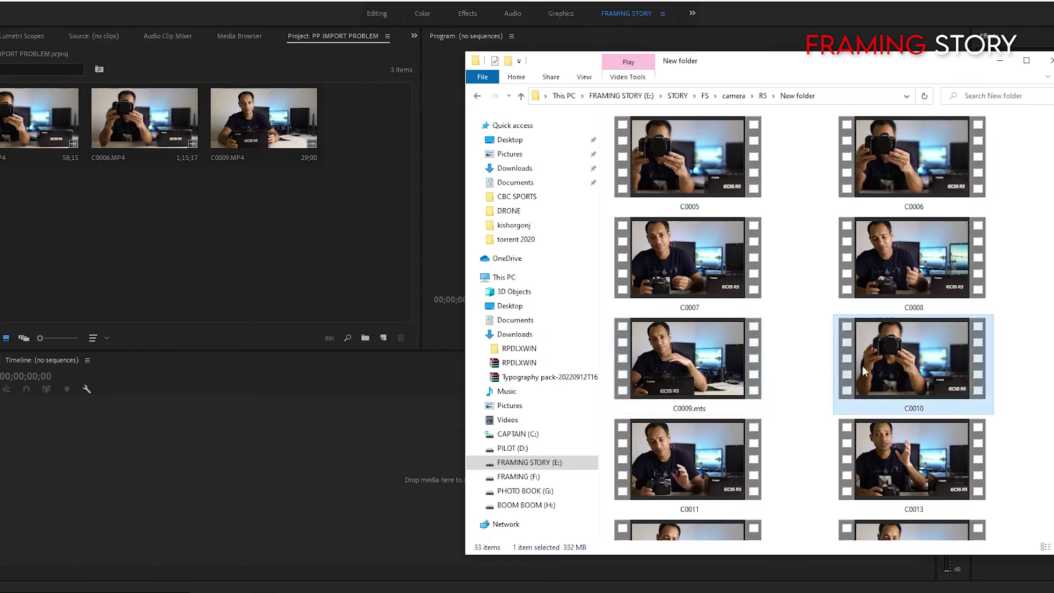
Import C0009.mts into Premiere, cancel Link Media, and delete the offline C0009.MP4 item.
{"action": "left_click_drag", "start_coordinate": [676, 361], "coordinate": [303, 240]}
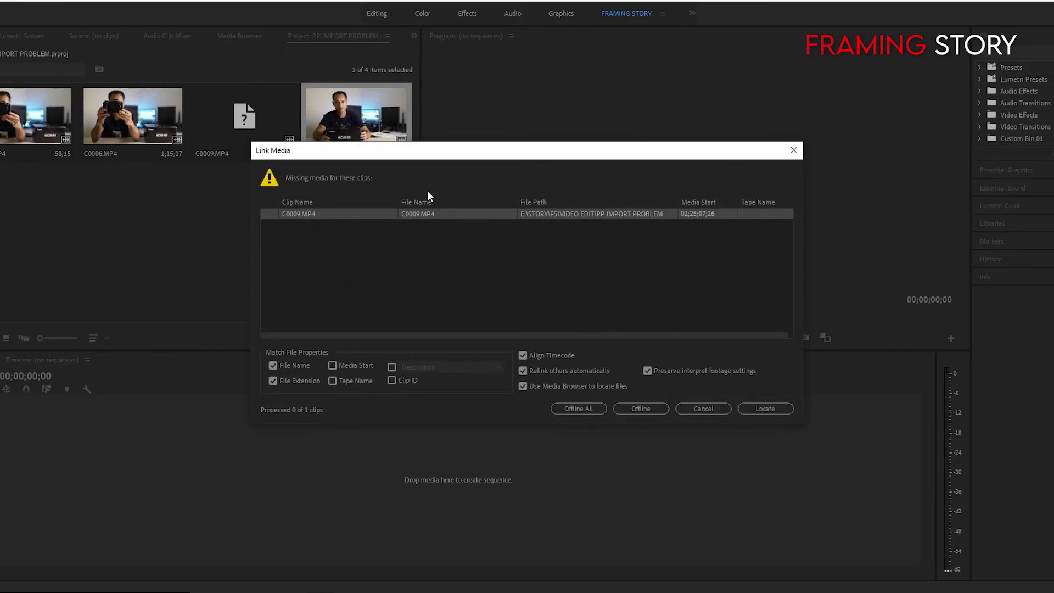
{"action": "left_click", "coordinate": [703, 409]}
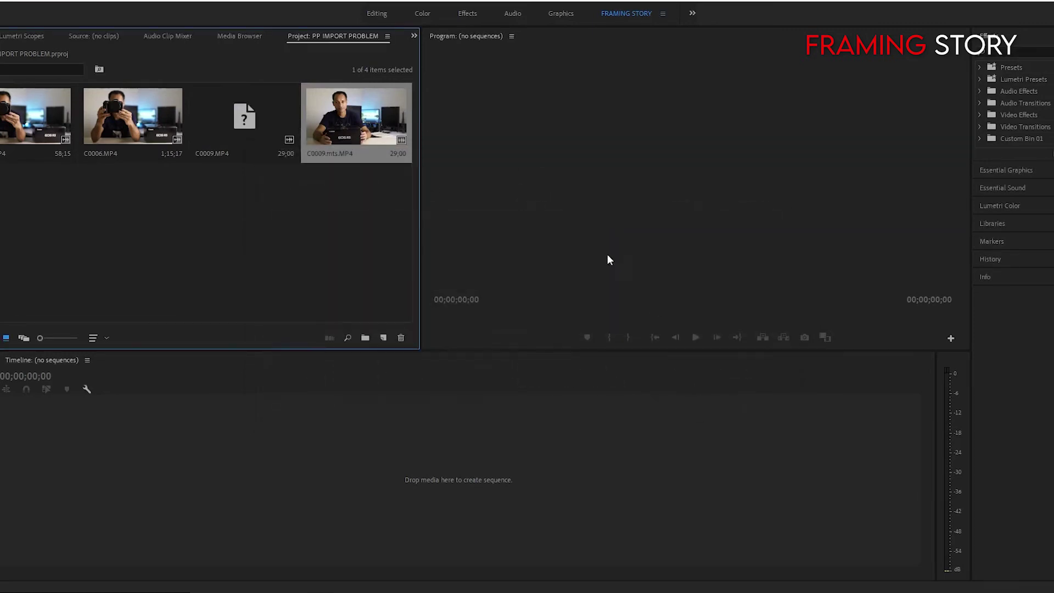
{"action": "left_click", "coordinate": [234, 121]}
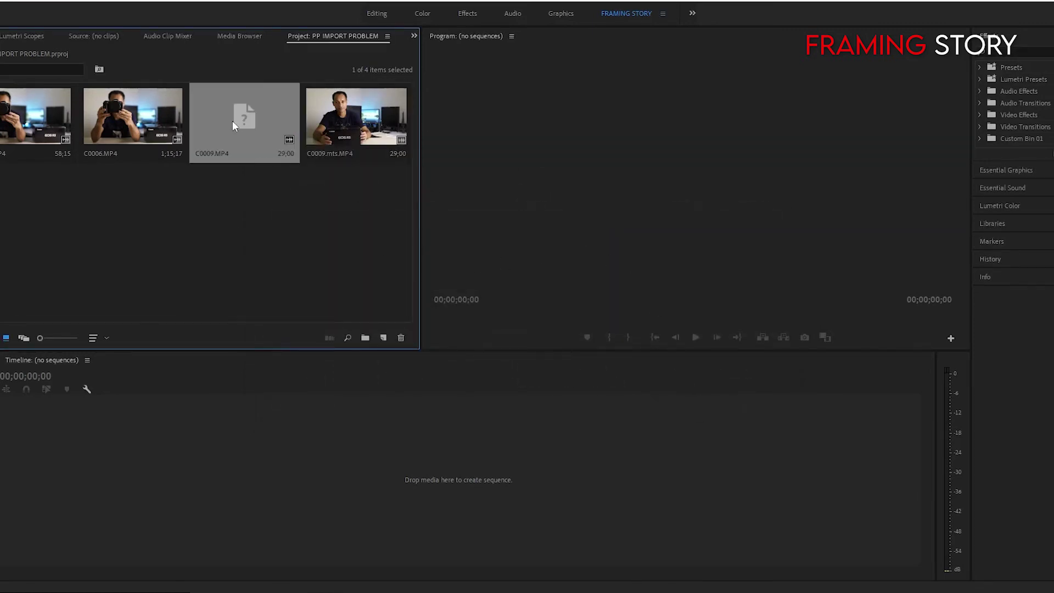
{"action": "key", "text": "Delete"}
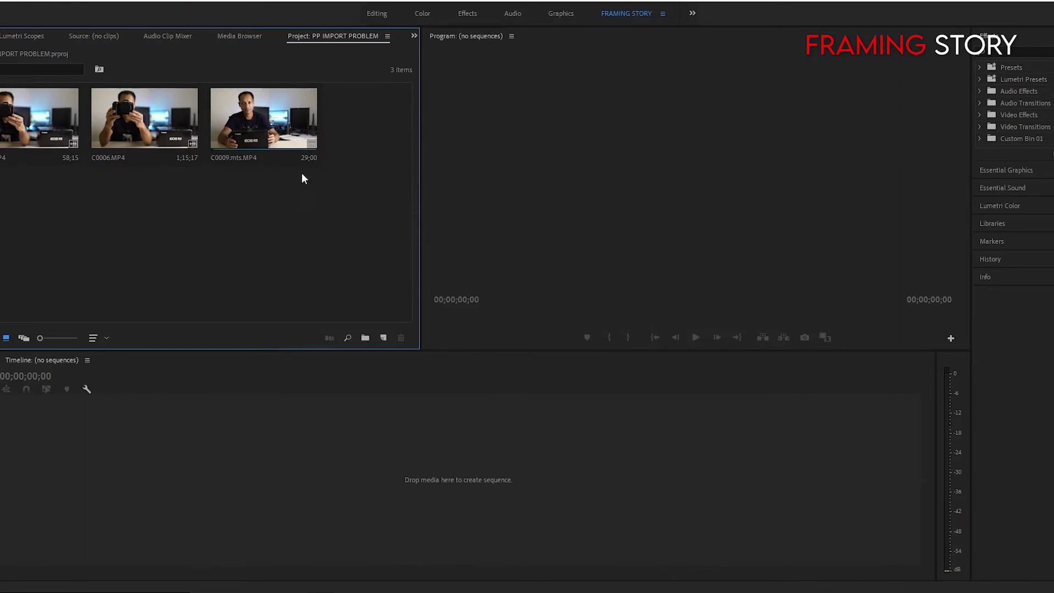
Remove C0009.mts.MP4 from the project and rename the file to C0009.avi.
{"action": "left_click", "coordinate": [300, 123]}
{"action": "key", "text": "Delete"}
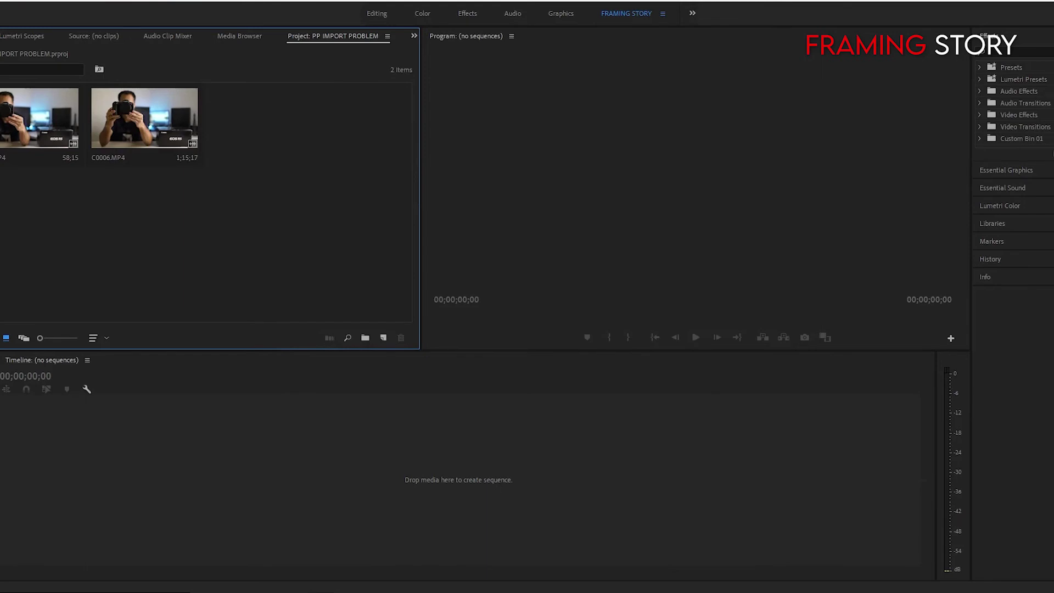
{"action": "mouse_move", "coordinate": [263, 588]}
{"action": "left_click", "coordinate": [226, 571]}
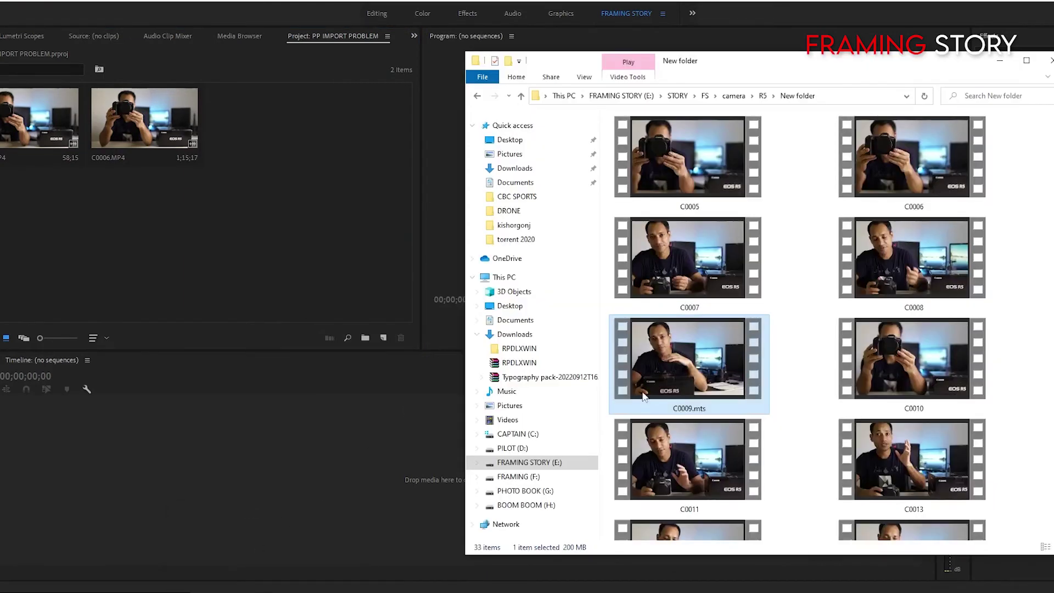
{"action": "left_click", "coordinate": [708, 409]}
{"action": "left_click", "coordinate": [708, 409]}
{"action": "key", "text": "BackSpace"}
{"action": "key", "text": "BackSpace"}
{"action": "key", "text": "BackSpace"}
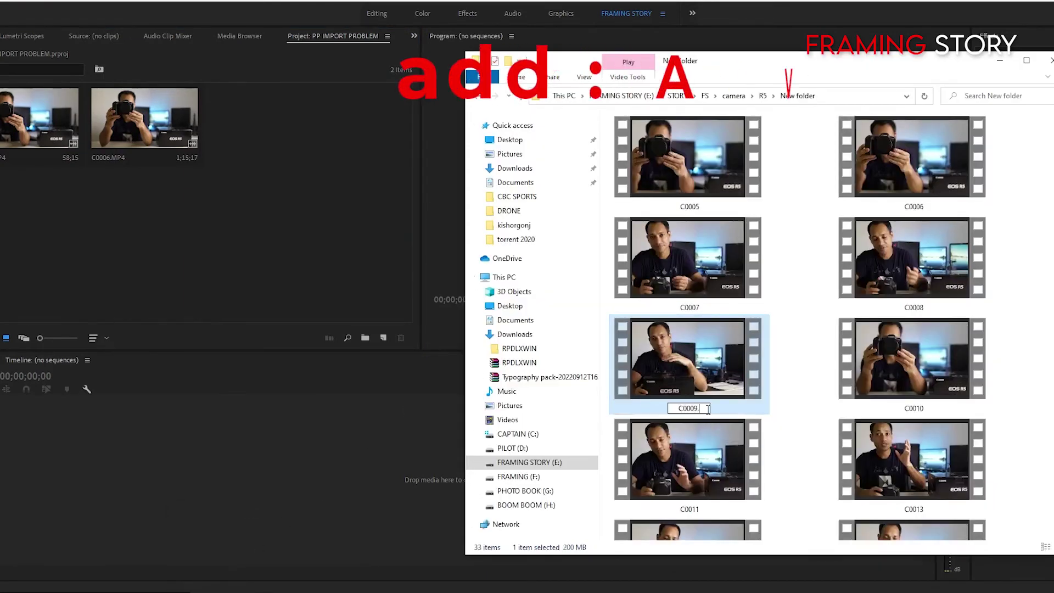
{"action": "type", "text": "avi"}
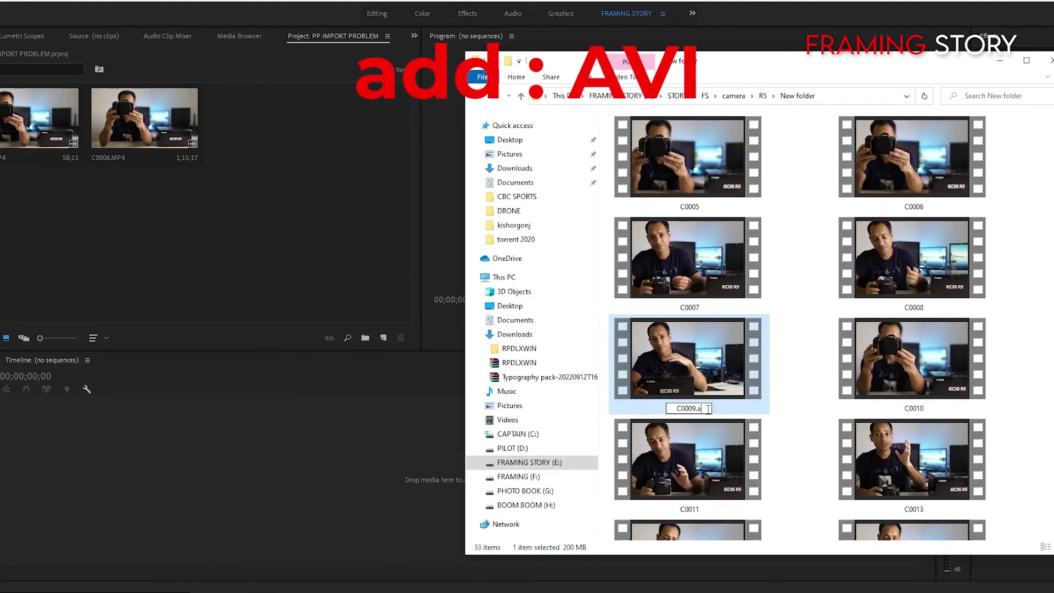
{"action": "left_click", "coordinate": [885, 348]}
Import C0009.avi into Premiere, then delete the resulting C0009.avi.MP4 clip.
{"action": "left_click_drag", "start_coordinate": [704, 360], "coordinate": [318, 243]}
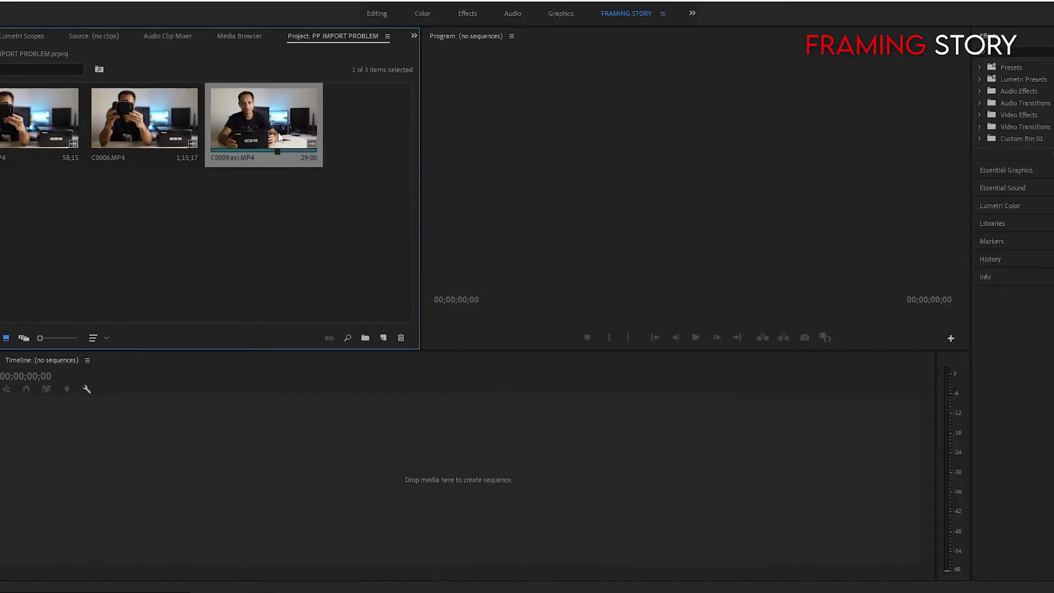
{"action": "left_click", "coordinate": [280, 139]}
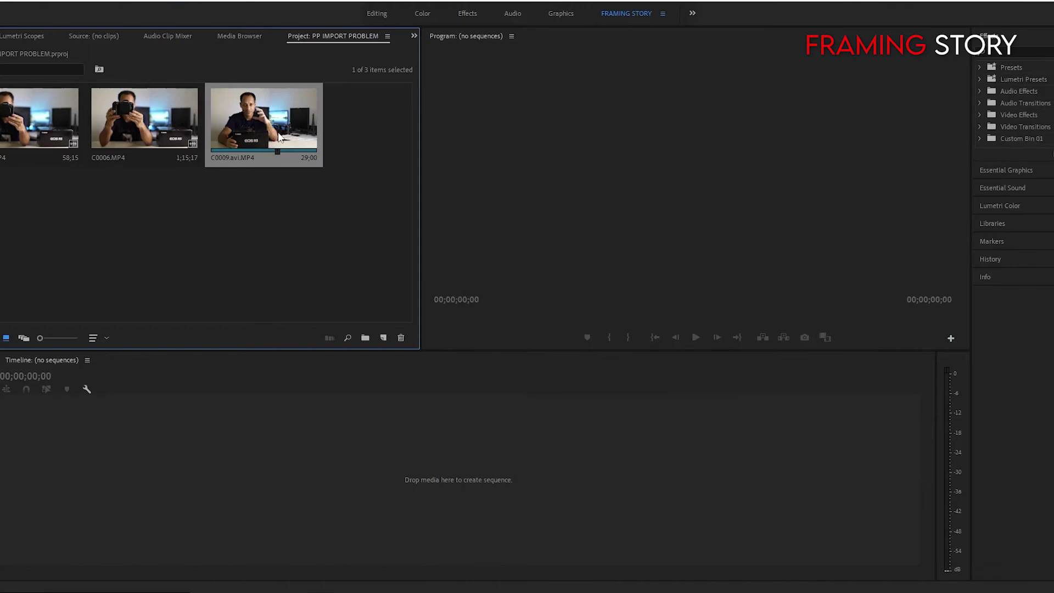
{"action": "key", "text": "Delete"}
Rename C0009.avi back to plain C0009 in the New folder window.
{"action": "left_click", "coordinate": [308, 555]}
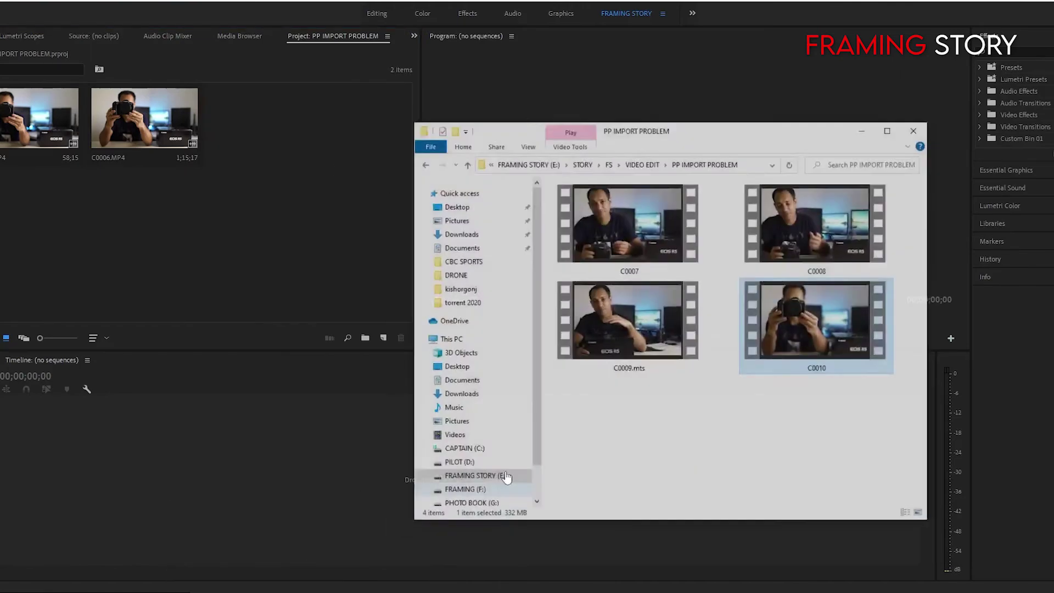
{"action": "left_click", "coordinate": [225, 554]}
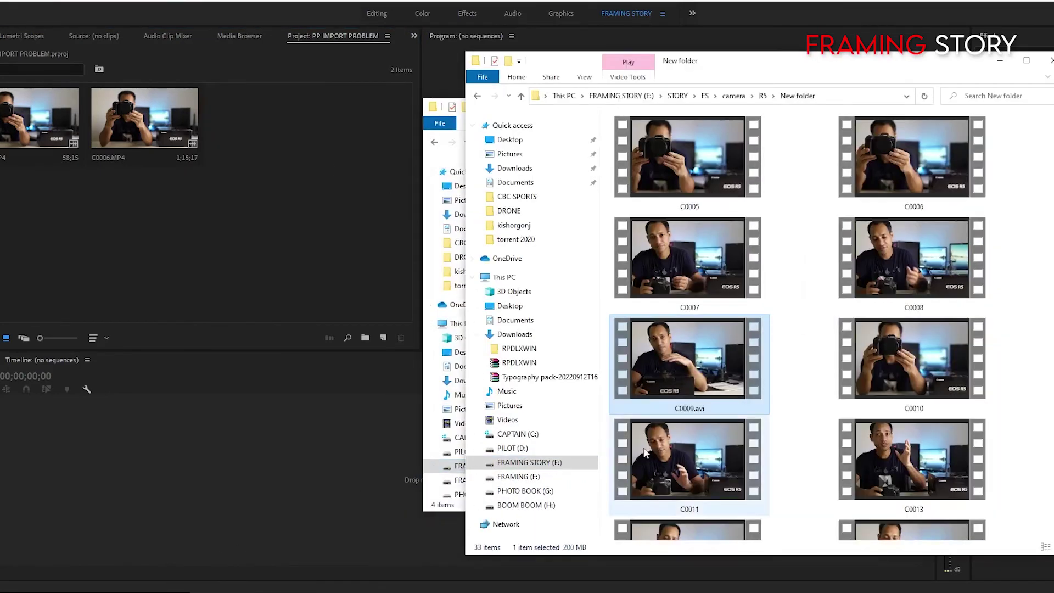
{"action": "left_click", "coordinate": [708, 410]}
{"action": "left_click", "coordinate": [709, 410]}
{"action": "key", "text": "BackSpace"}
{"action": "key", "text": "BackSpace"}
{"action": "key", "text": "BackSpace"}
{"action": "key", "text": "BackSpace"}
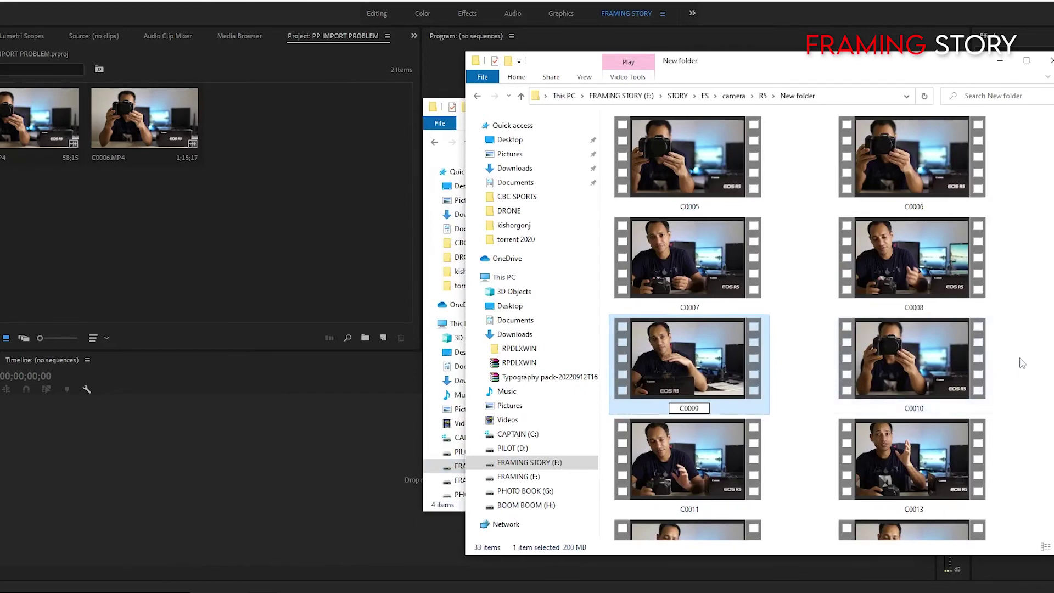
Drag the plain C0009 into Premiere and dismiss the generic import failure error.
{"action": "left_click_drag", "start_coordinate": [693, 357], "coordinate": [331, 228]}
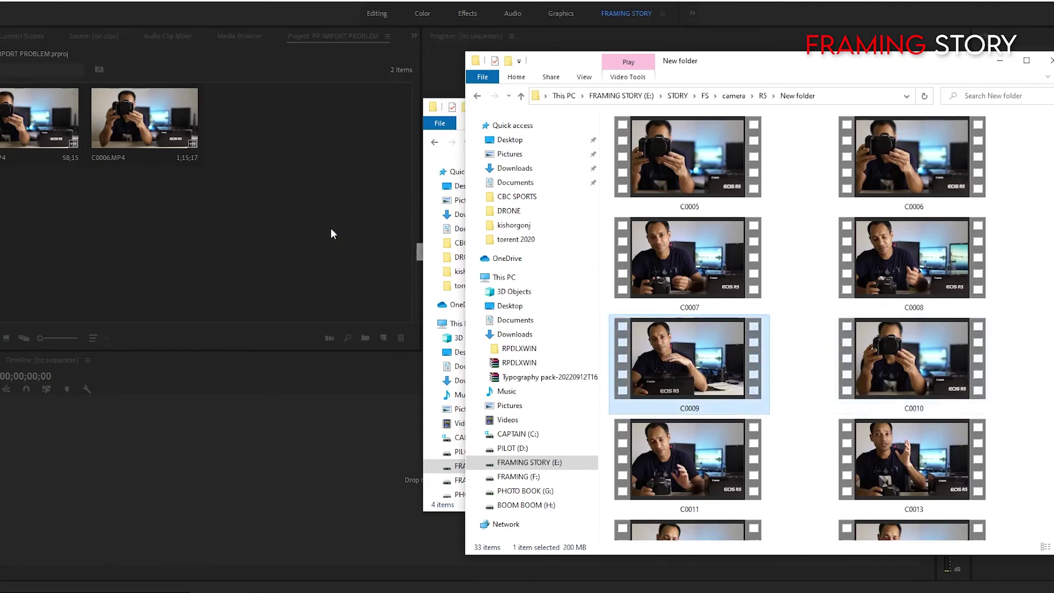
{"action": "left_click", "coordinate": [399, 210]}
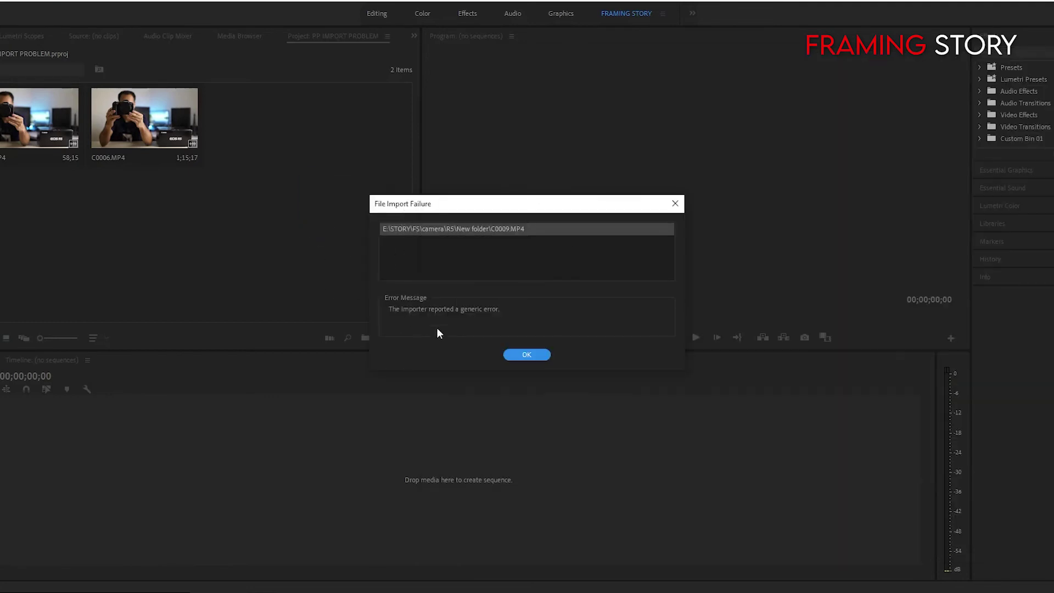
{"action": "left_click", "coordinate": [672, 205]}
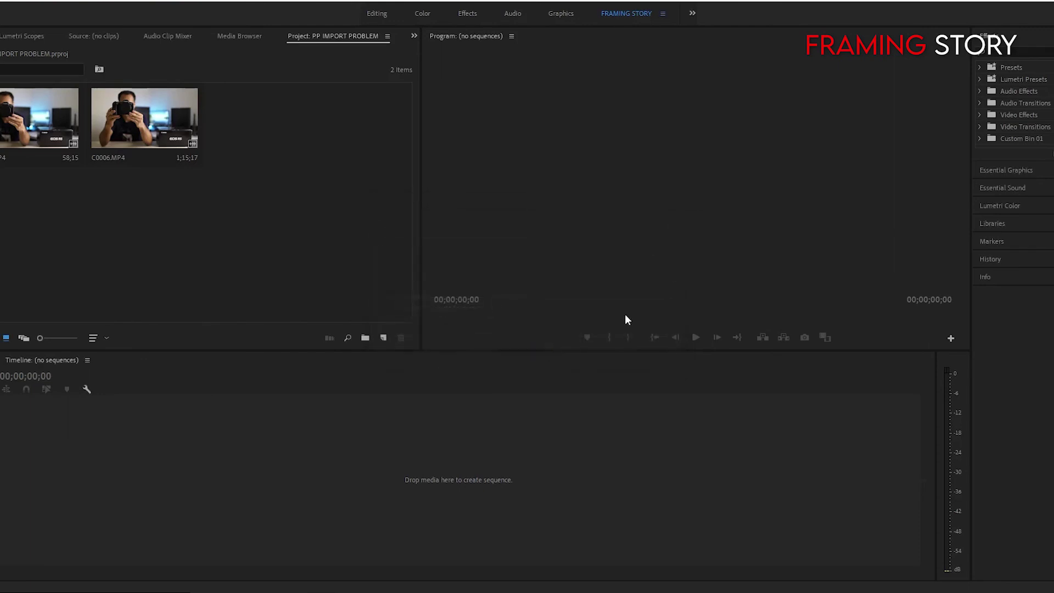
Return to the R5 New folder in File Explorer, where clip C0009 is listed.
{"action": "key", "text": "alt+Tab"}
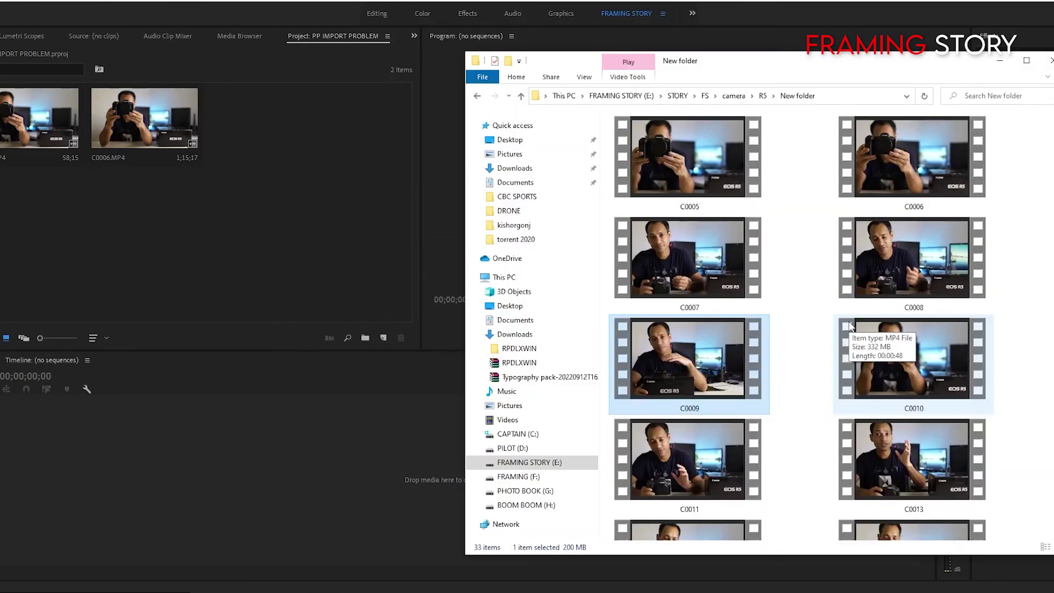